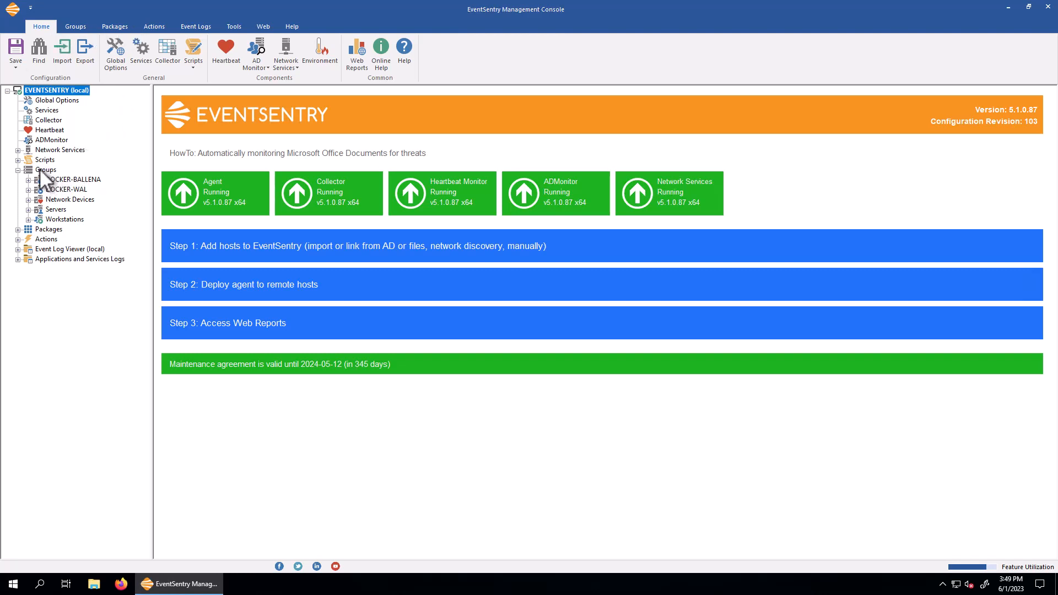
Review the DOCKER-BALLENA, DOCKER-WAL and Network Devices groups, including the list of hosts inside DOCKER-WAL
click(75, 28)
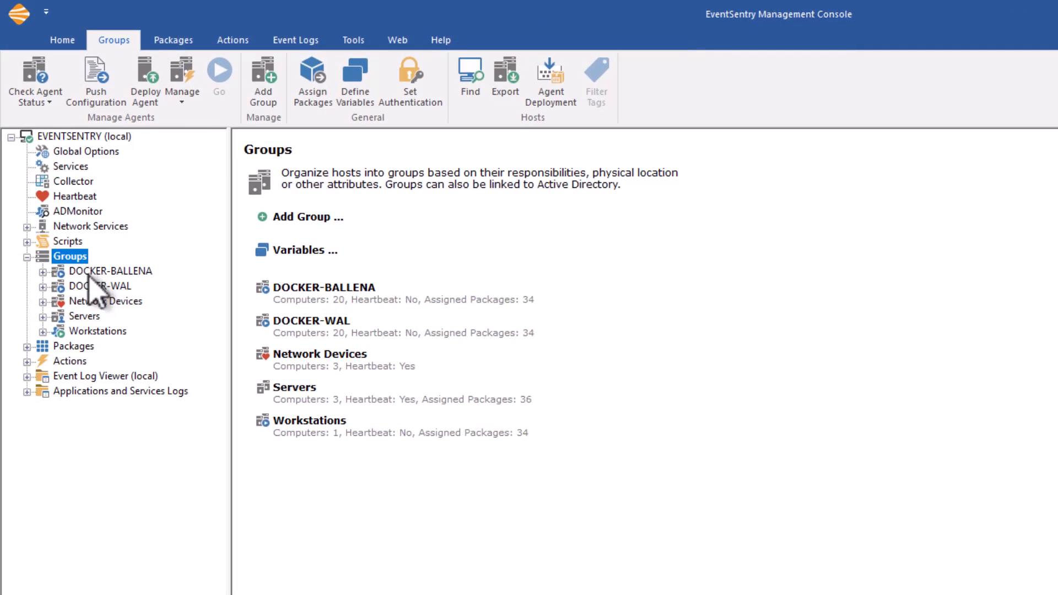
click(88, 273)
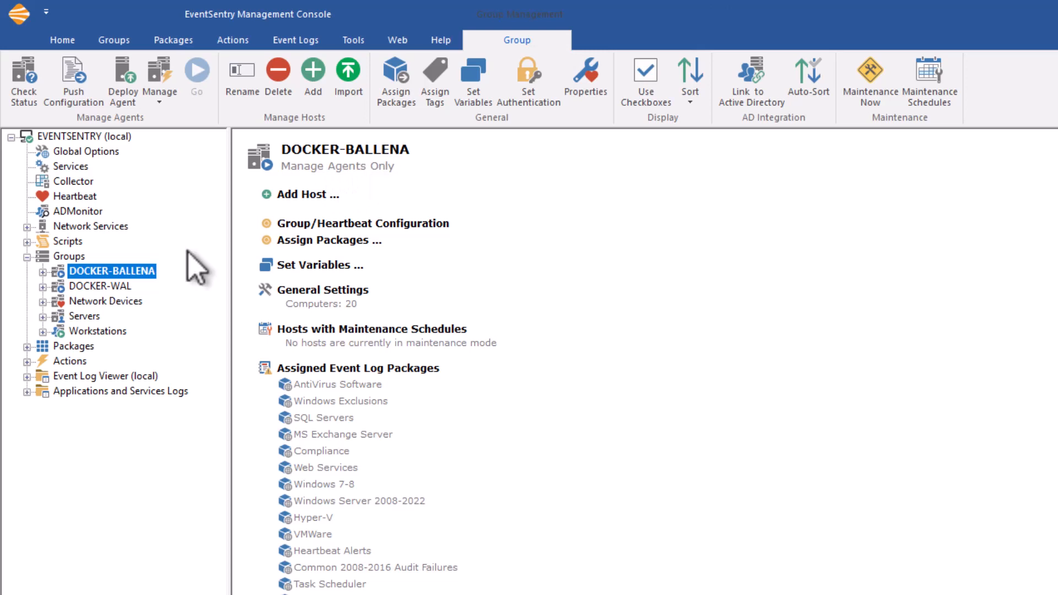
click(88, 286)
click(84, 270)
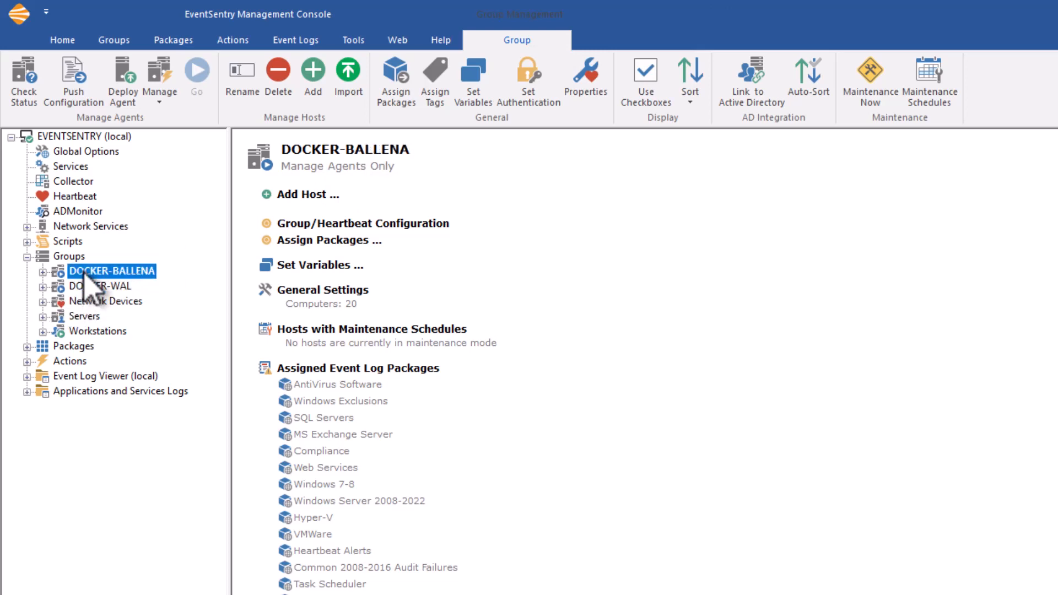
click(84, 285)
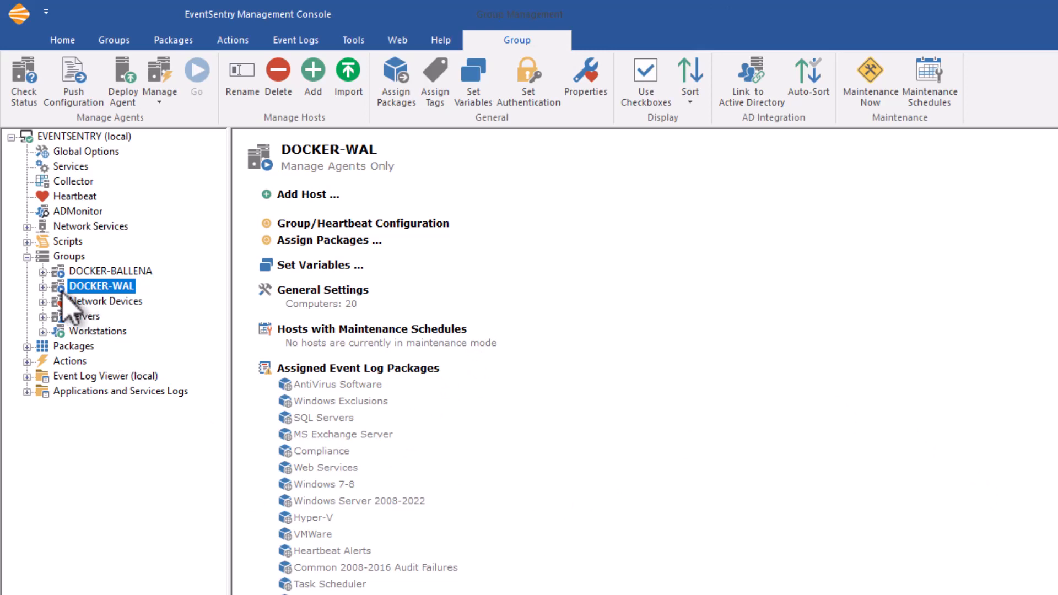
click(42, 287)
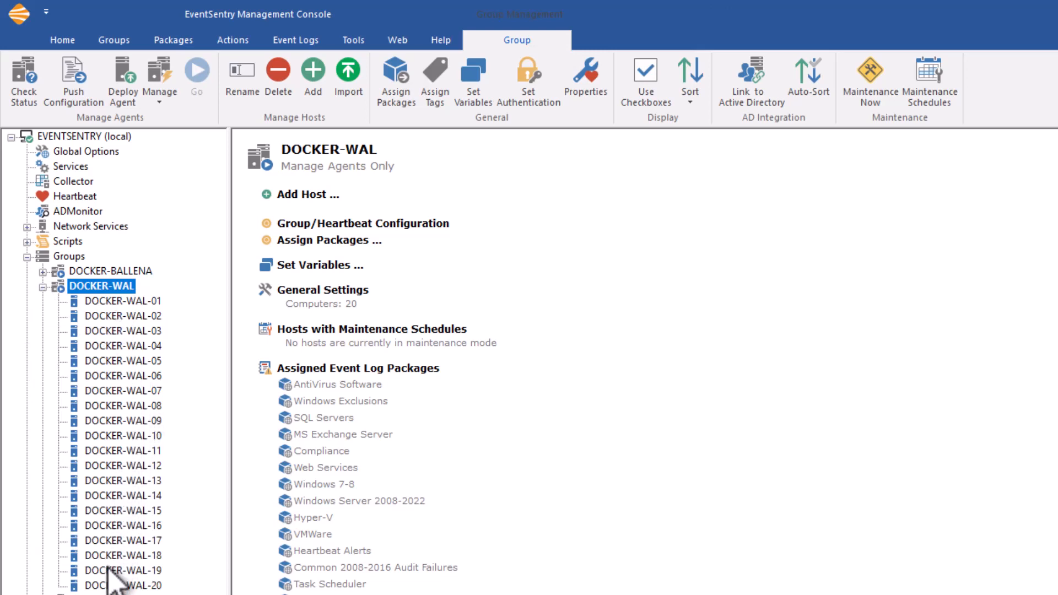
click(42, 287)
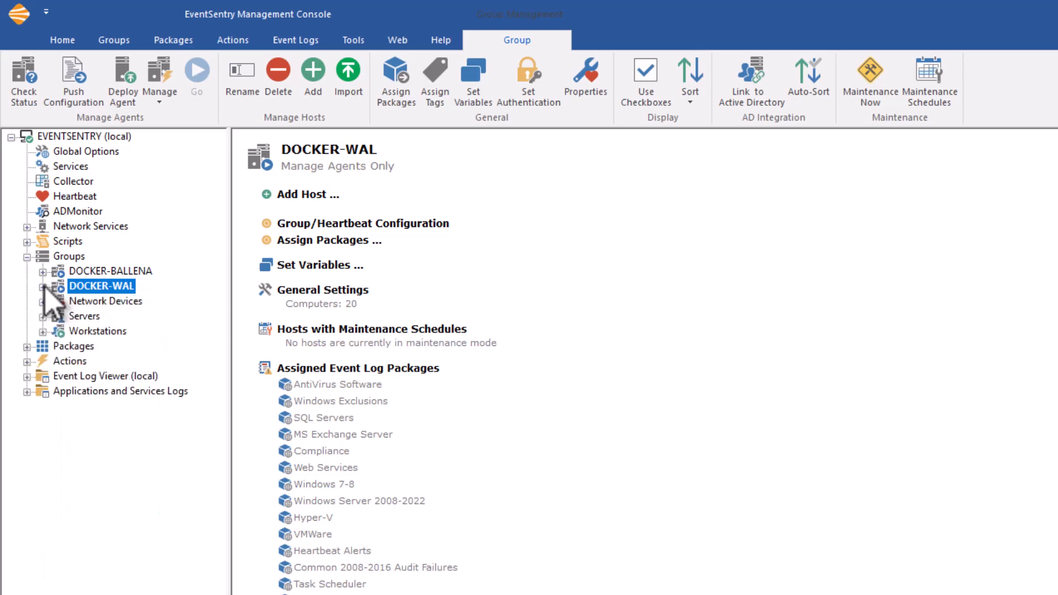
click(111, 303)
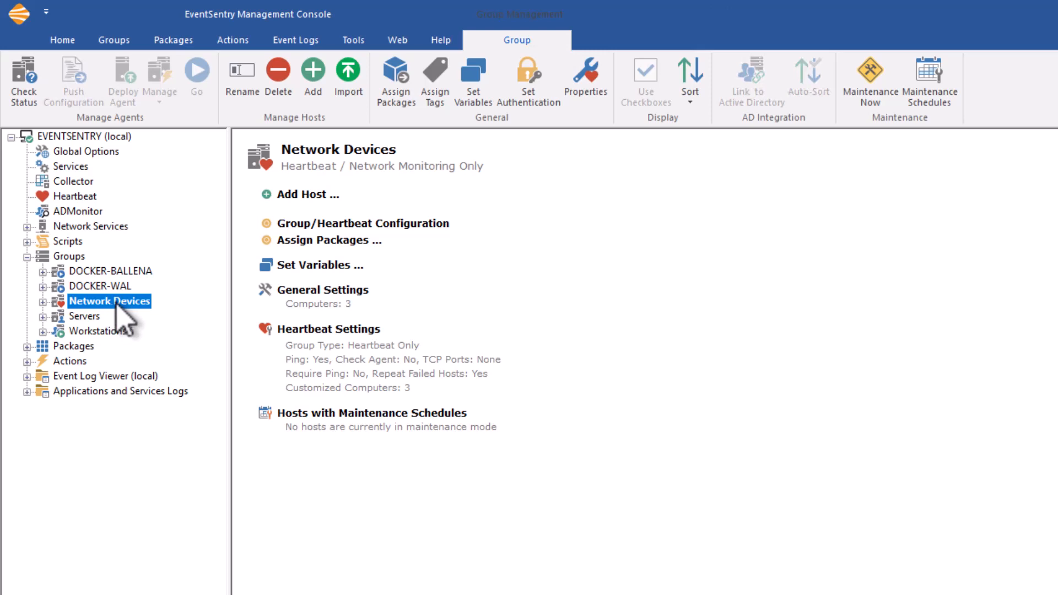
Examine the settings, Active Directory paths and hosts of the Servers and Workstations groups
click(86, 319)
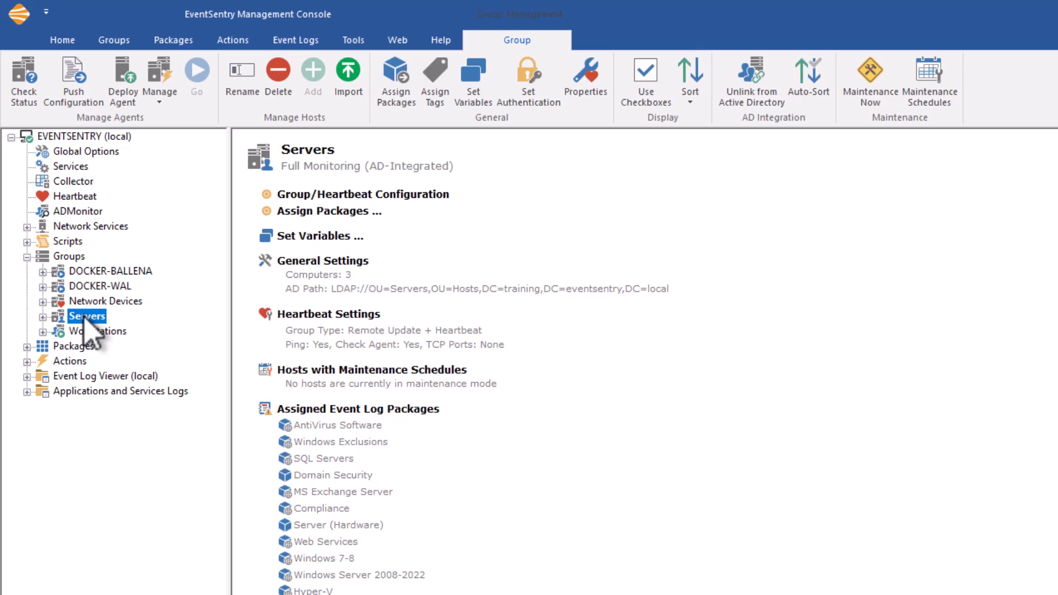
click(43, 317)
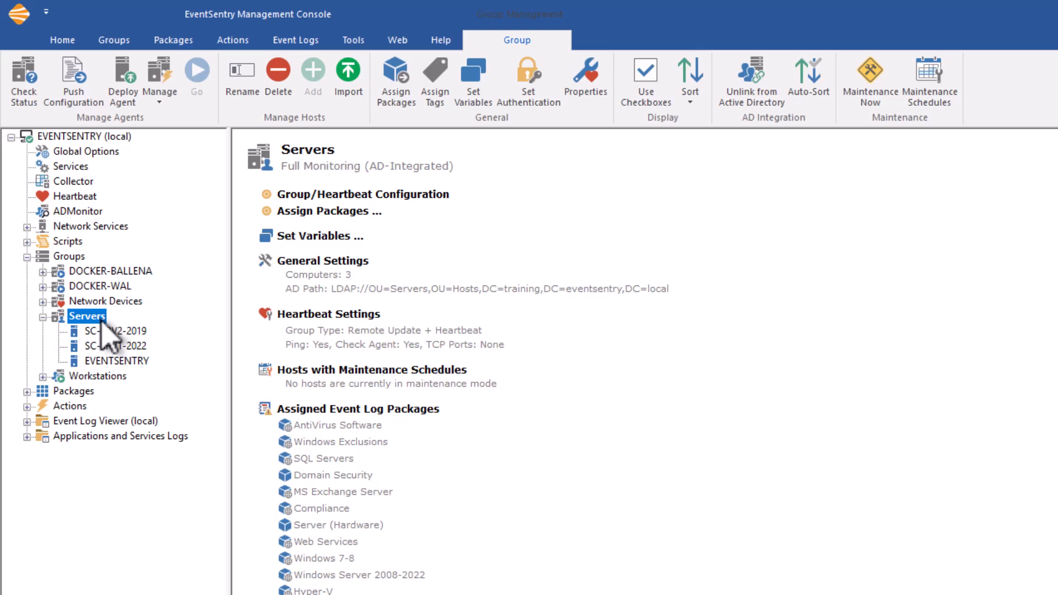
click(88, 376)
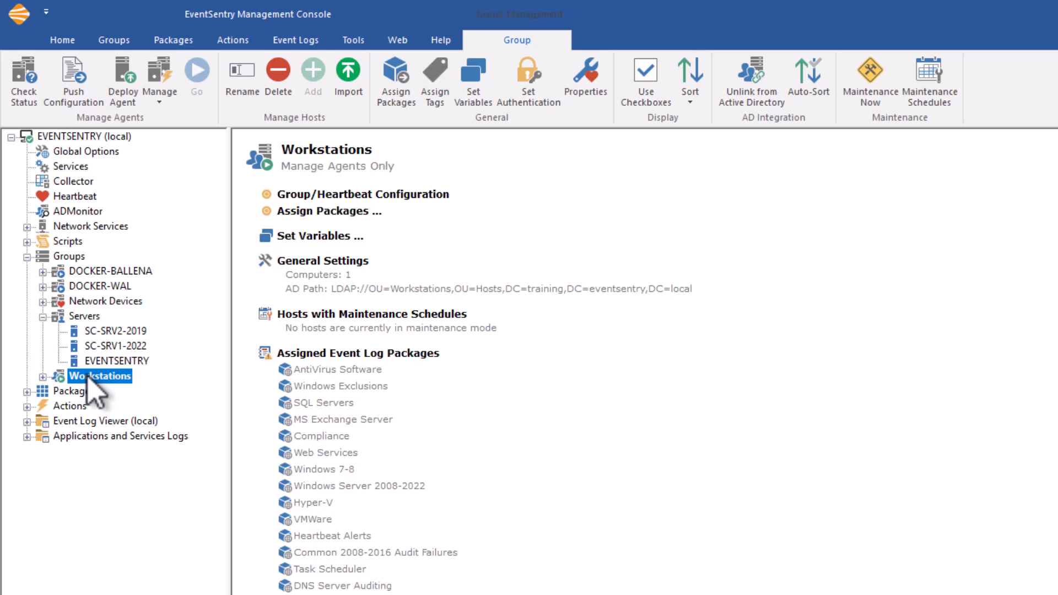
click(42, 376)
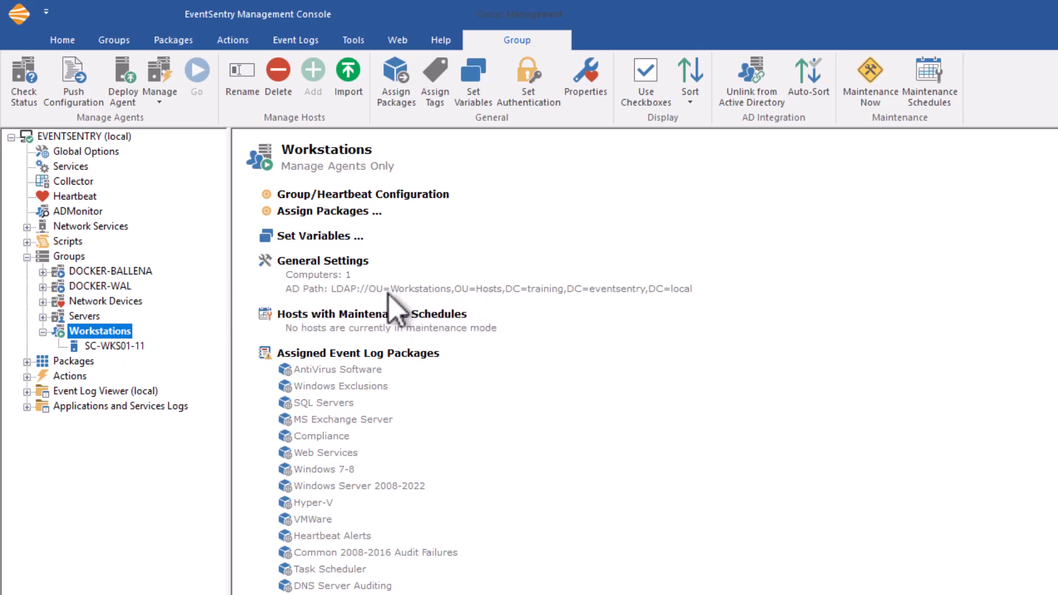
click(87, 316)
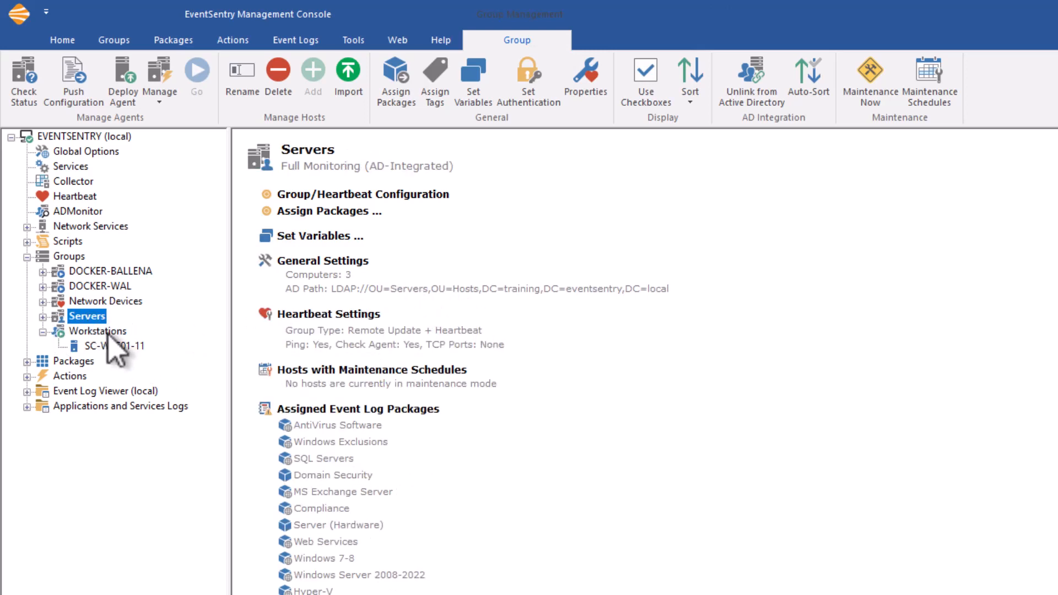
click(72, 332)
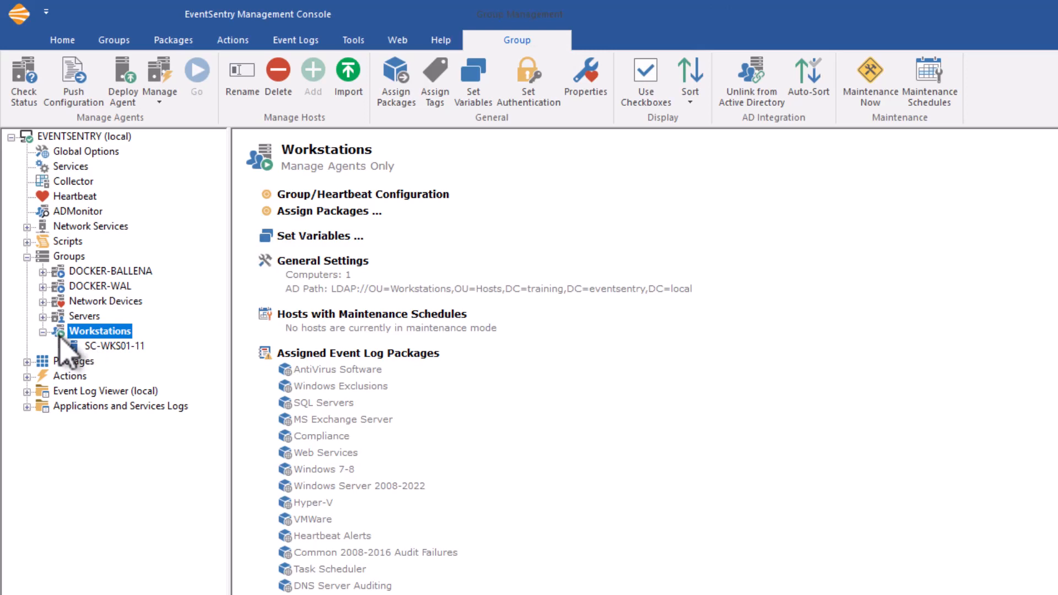
click(80, 270)
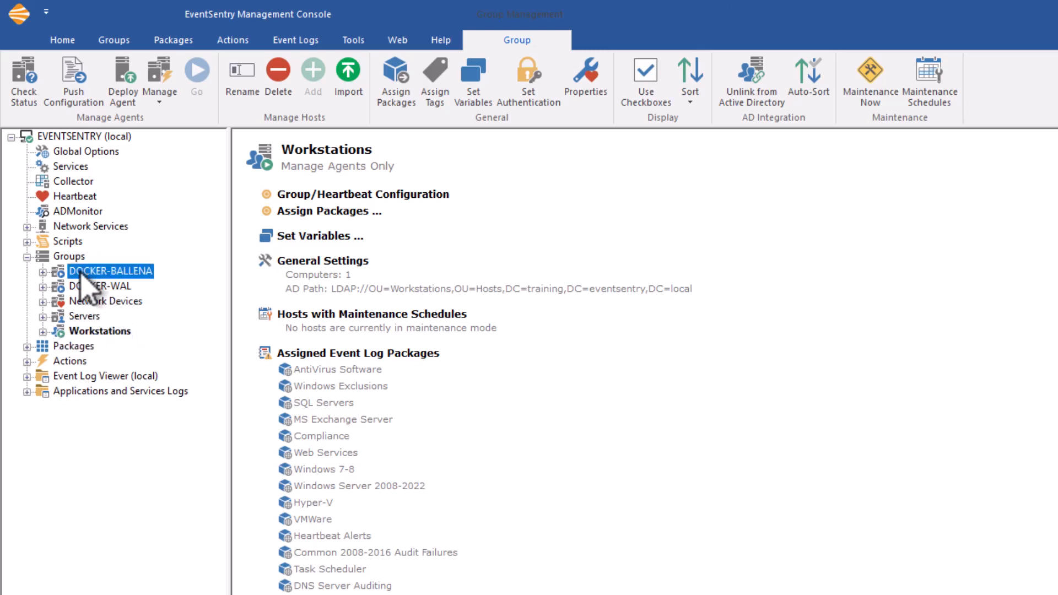
Add a group named Test Group with both Windows agent monitoring and network device monitoring enabled
click(77, 257)
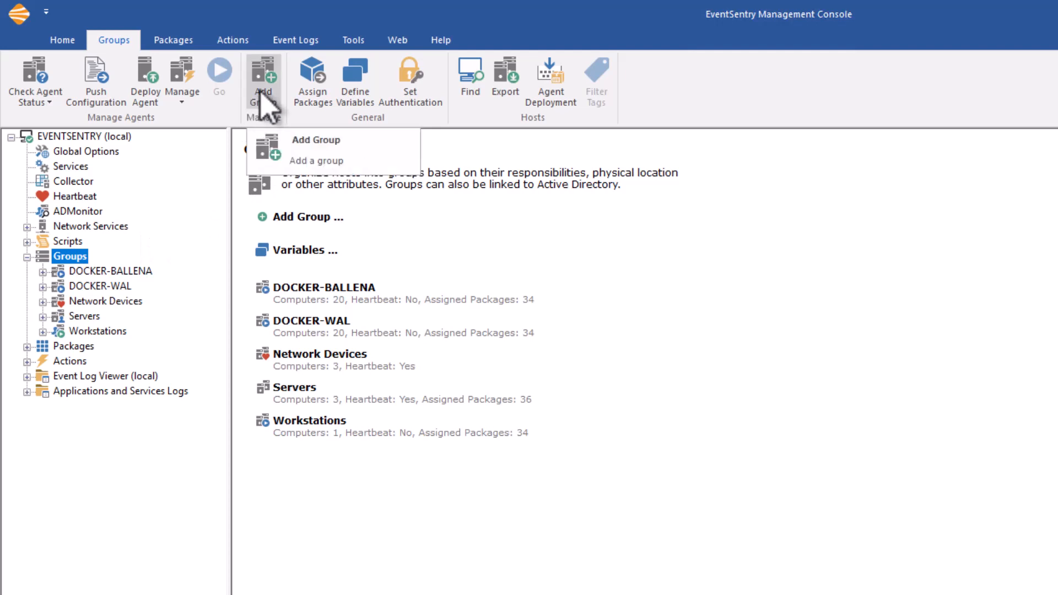
right_click(74, 258)
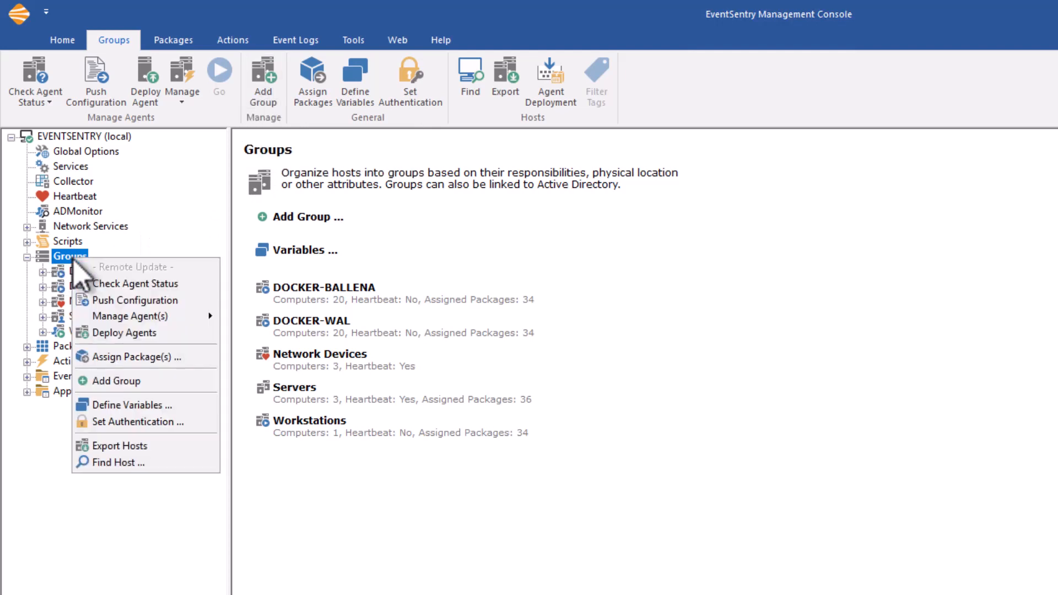
click(264, 102)
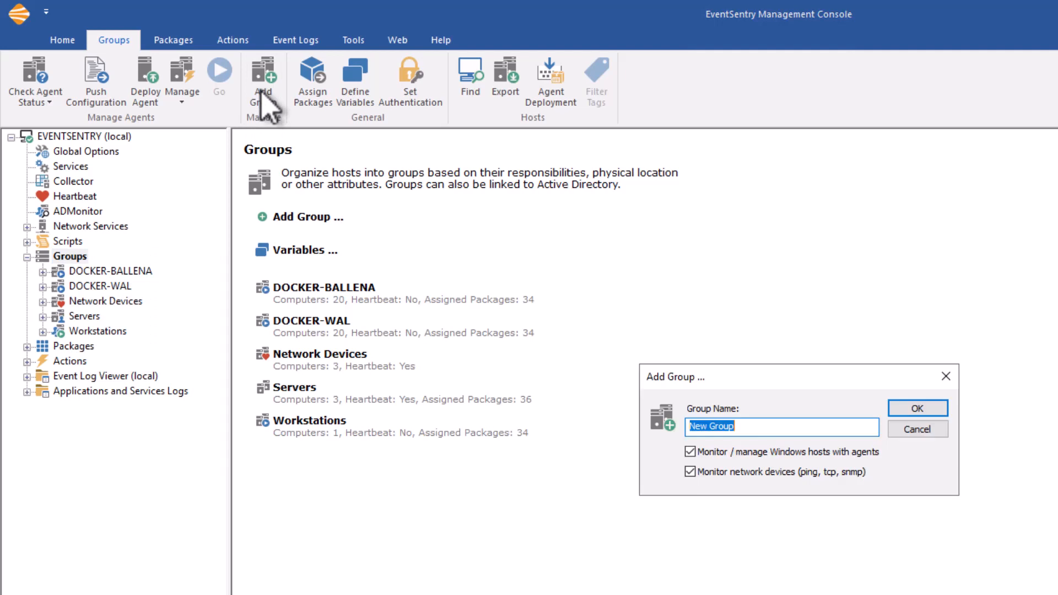
text(Test Group)
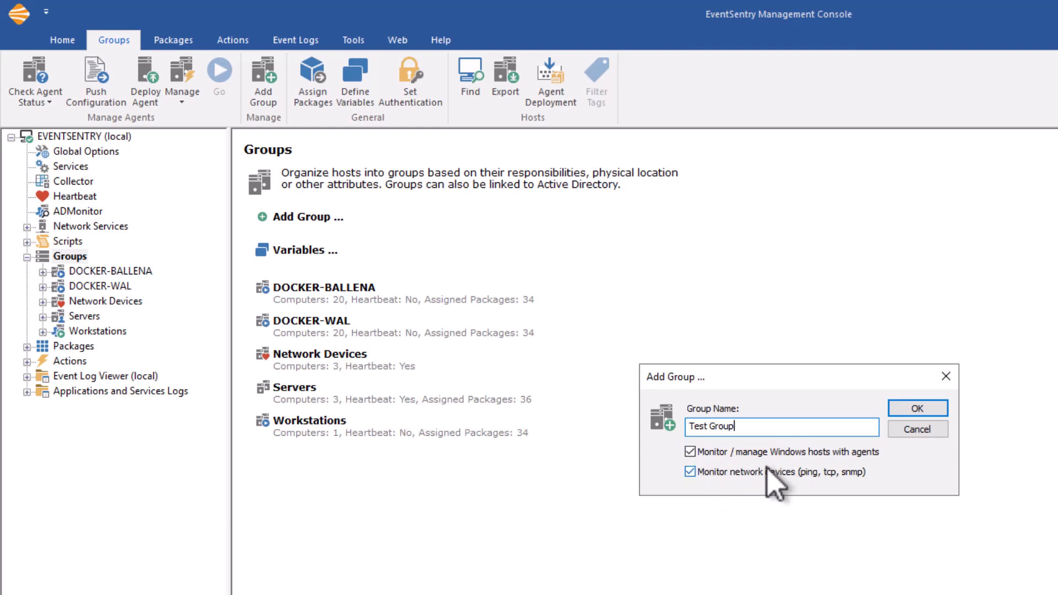
click(917, 409)
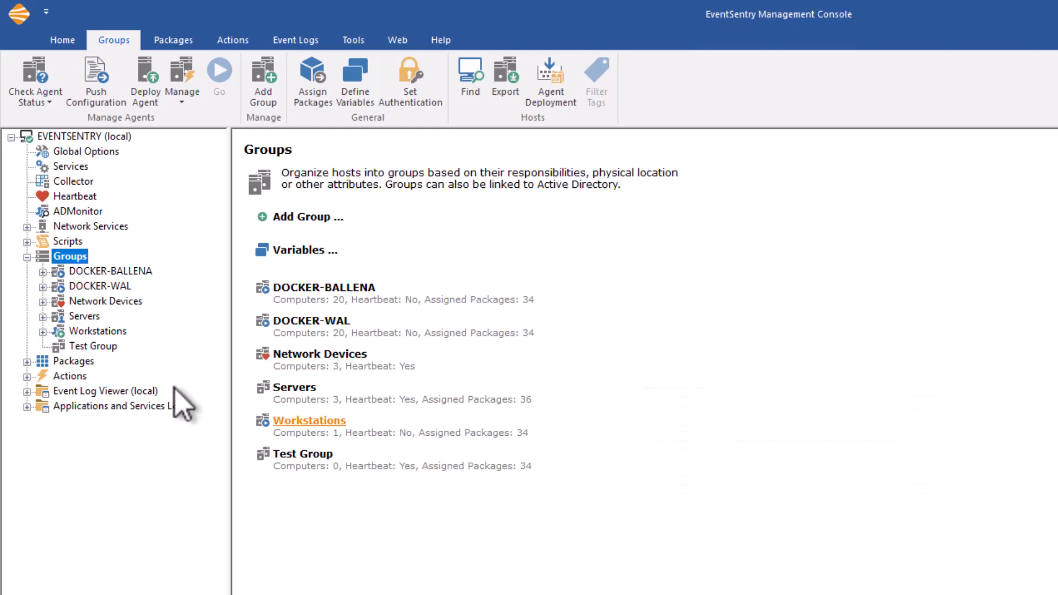
Add a host named SERVER with IP address 1.2.3.4 to Test Group
click(86, 347)
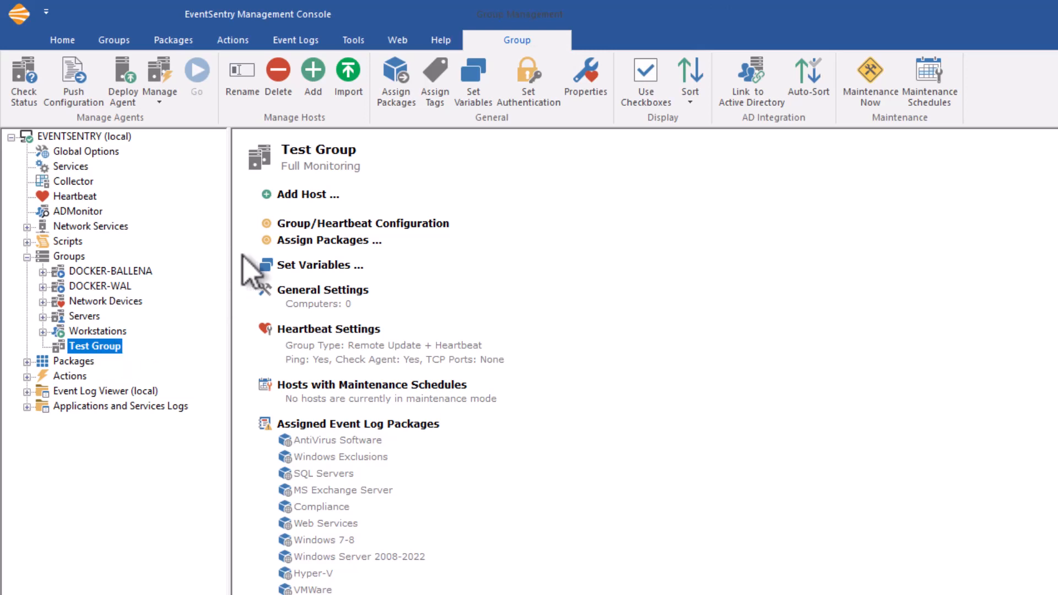
click(312, 77)
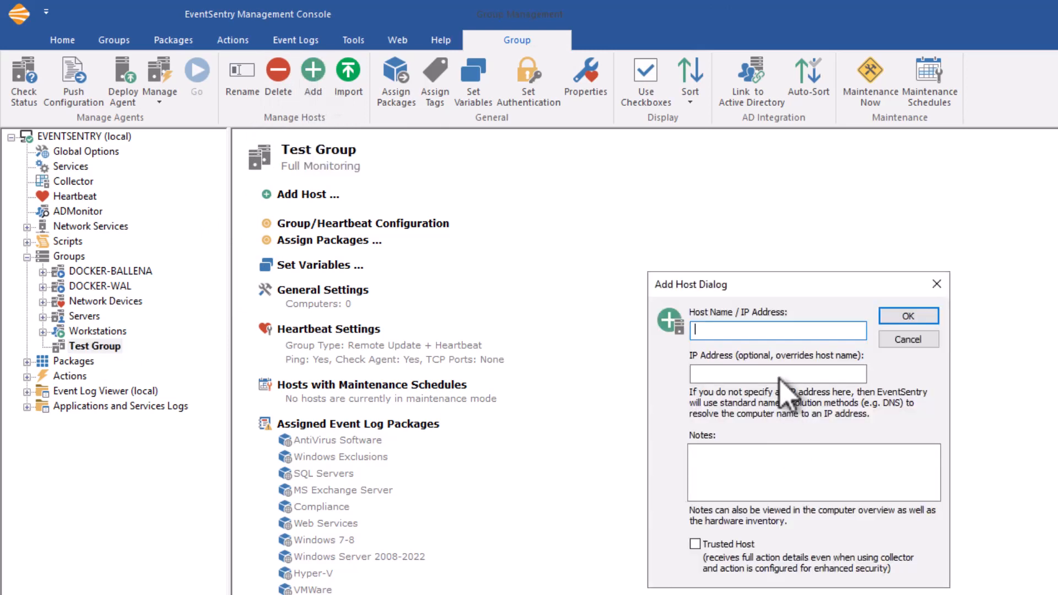
text(SERVER)
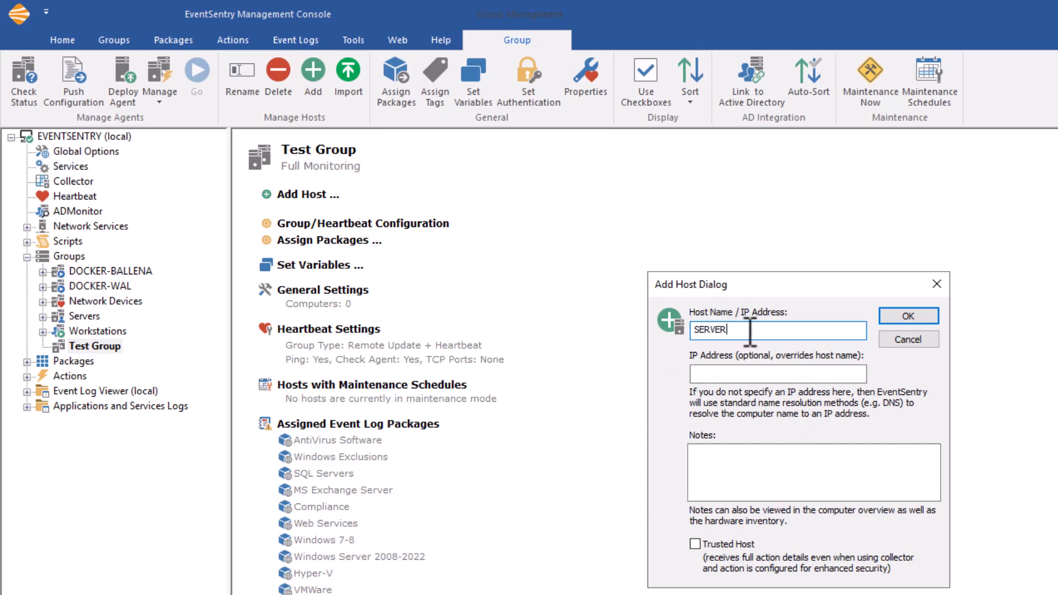
click(746, 375)
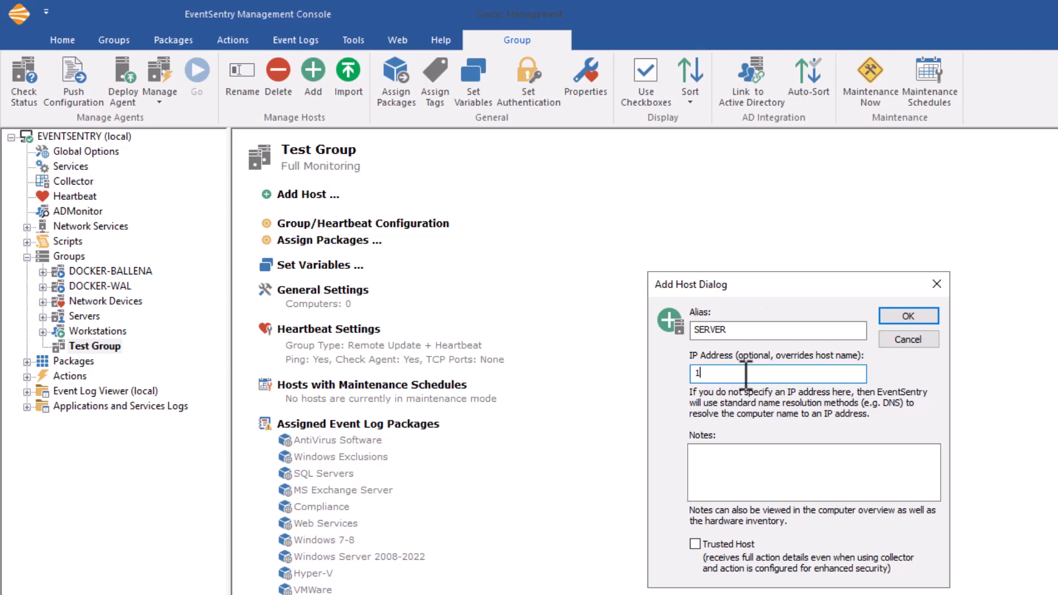
text(1.2.3.4)
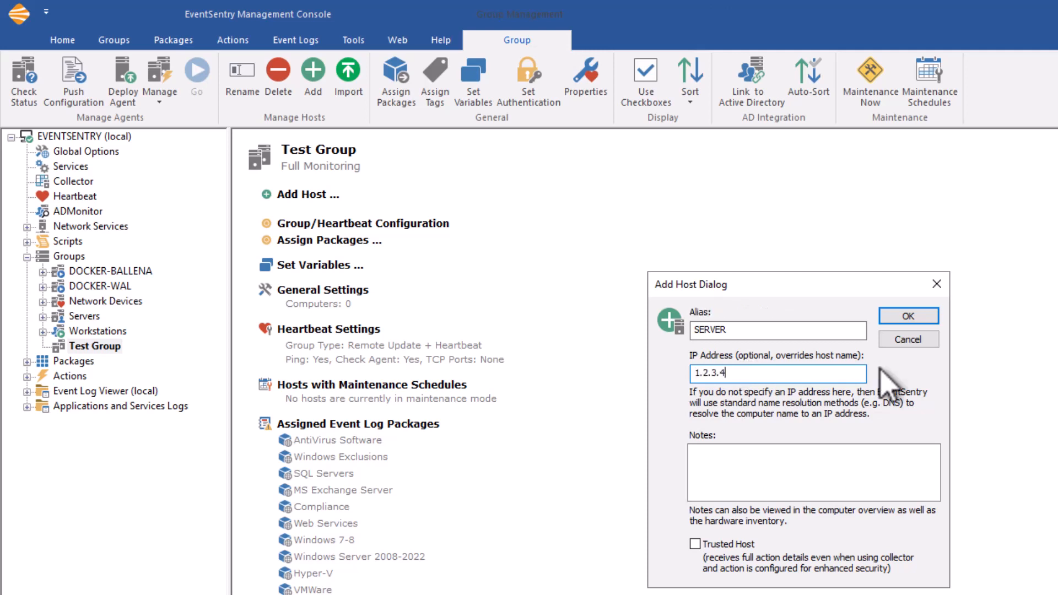
click(898, 319)
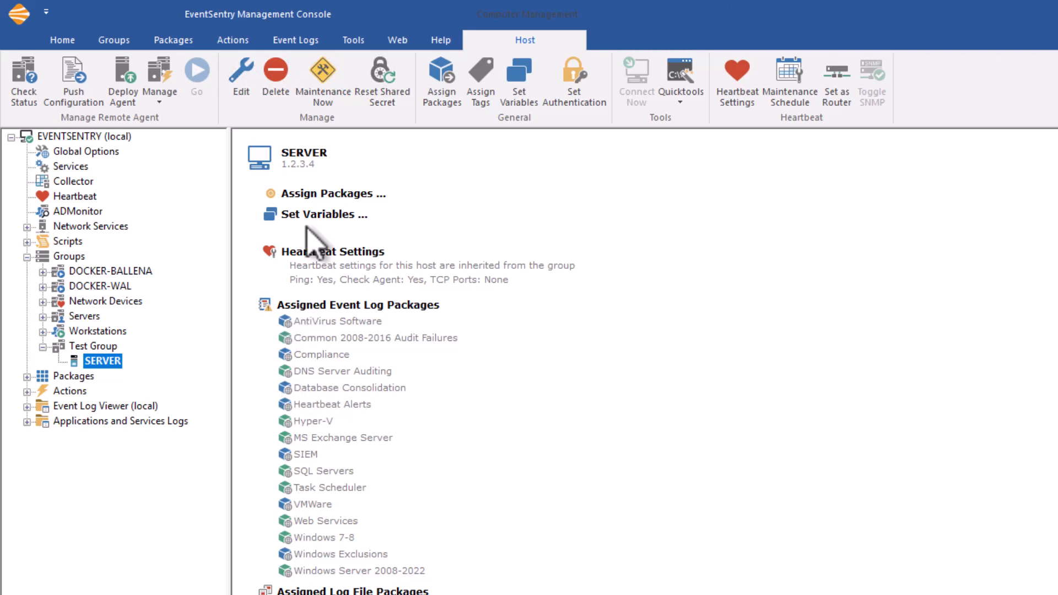
Review the actions available for the SERVER host and inspect the hosts in Network Devices, Workstations and Test Group
right_click(100, 363)
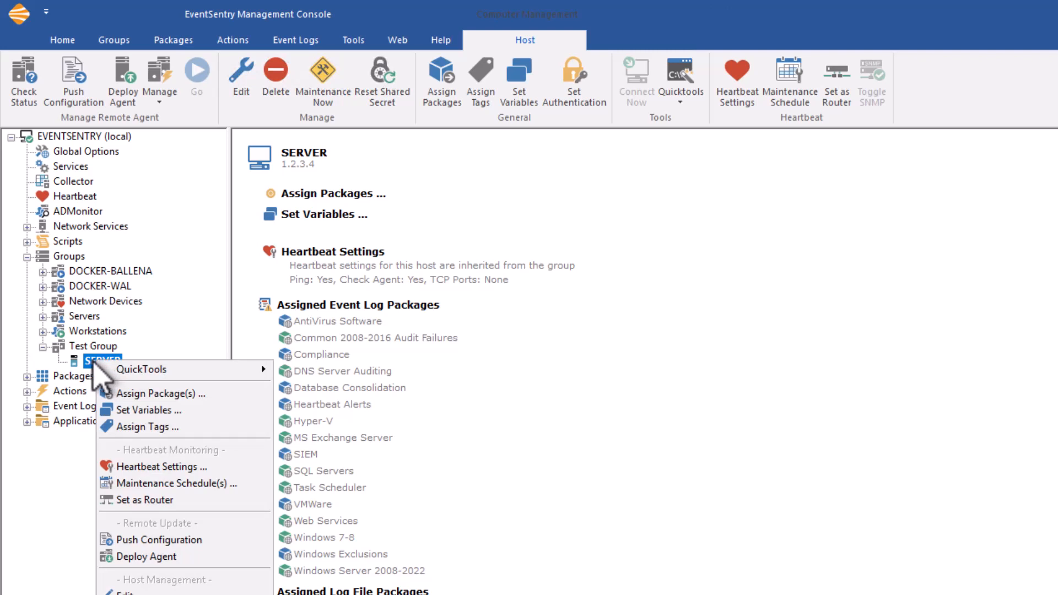
click(83, 366)
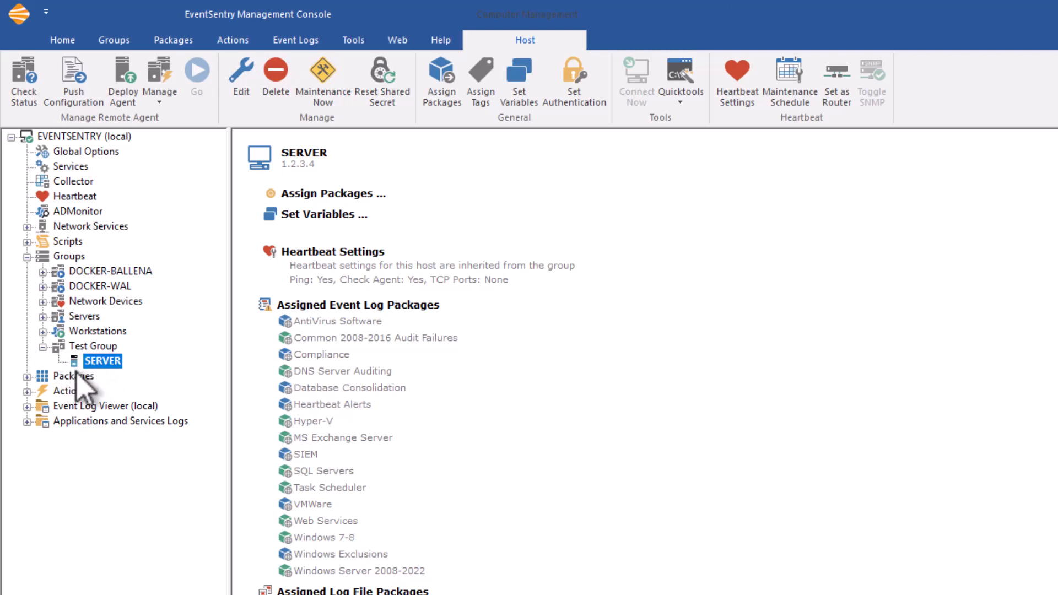
click(43, 302)
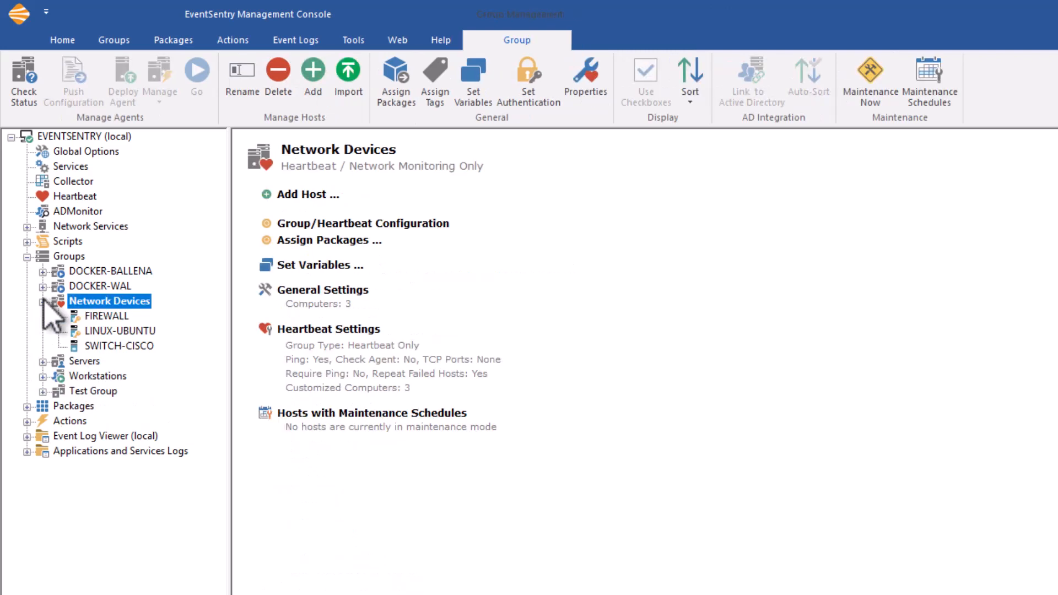
click(44, 302)
click(43, 332)
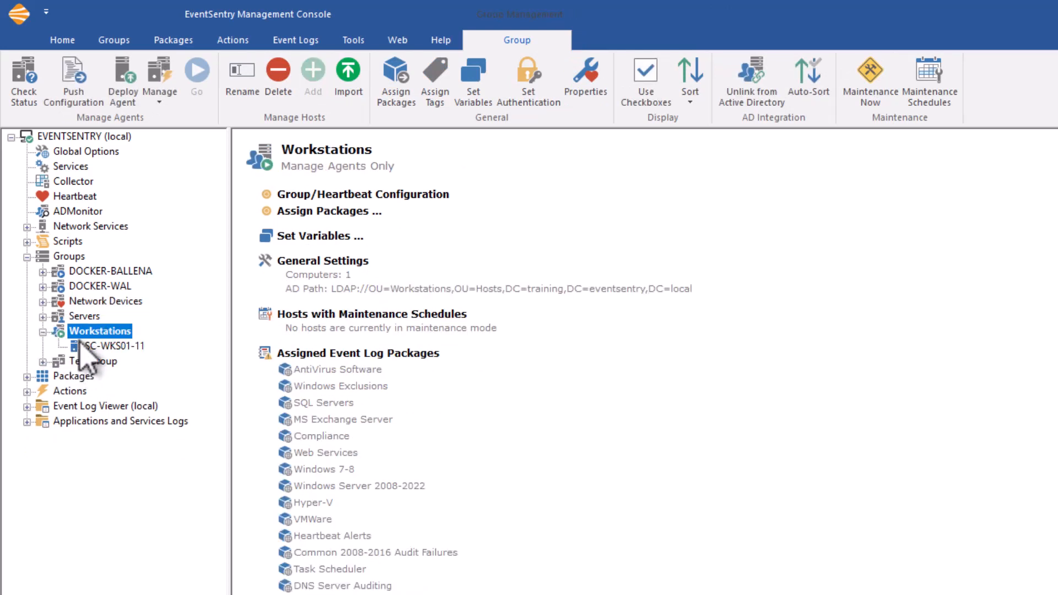
click(43, 362)
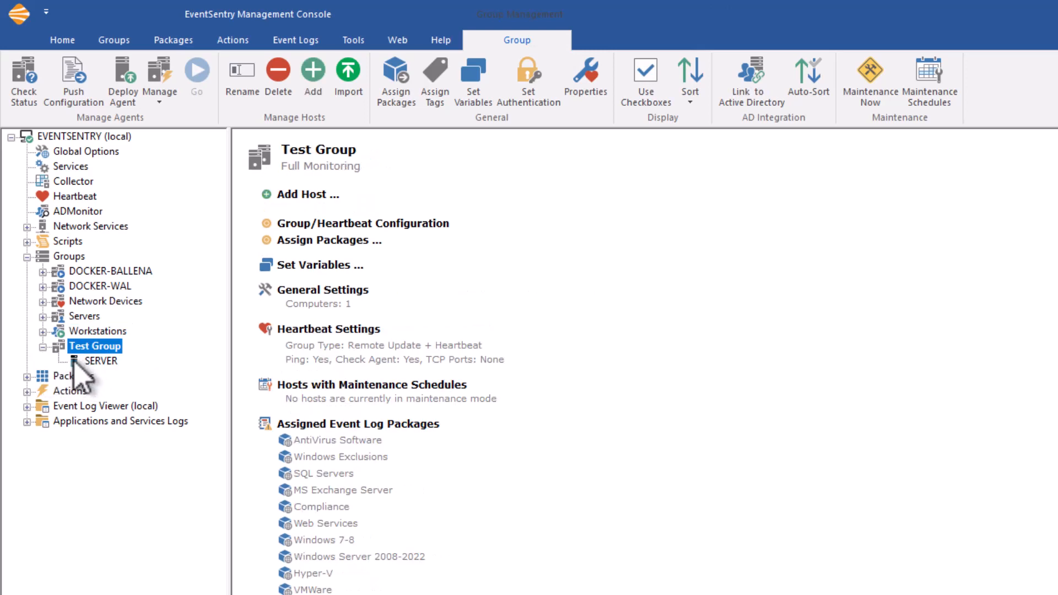
Edit the SERVER host to include the note "This is just a test server."
click(103, 365)
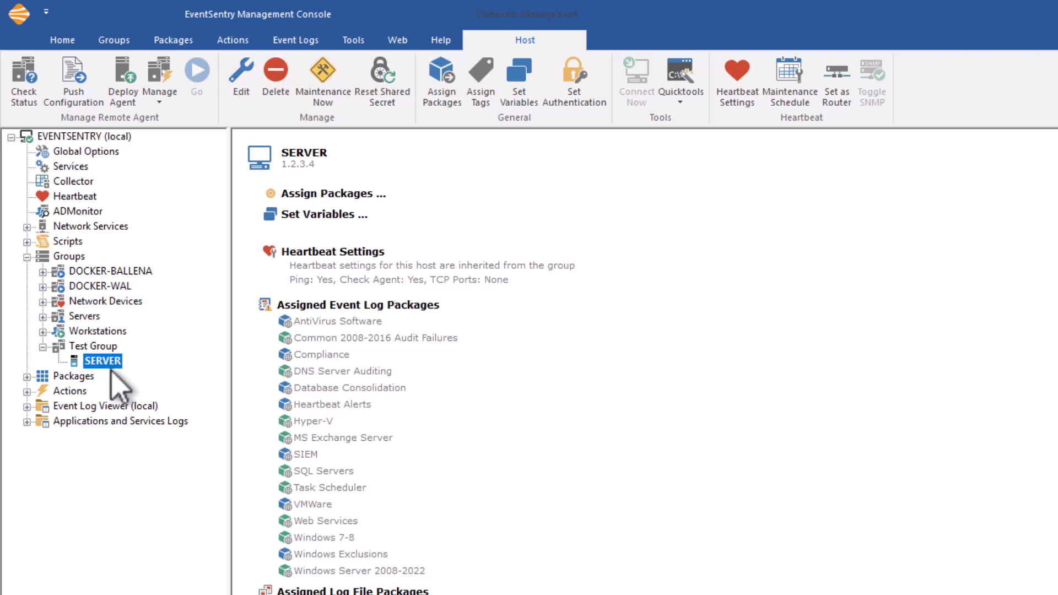
click(241, 82)
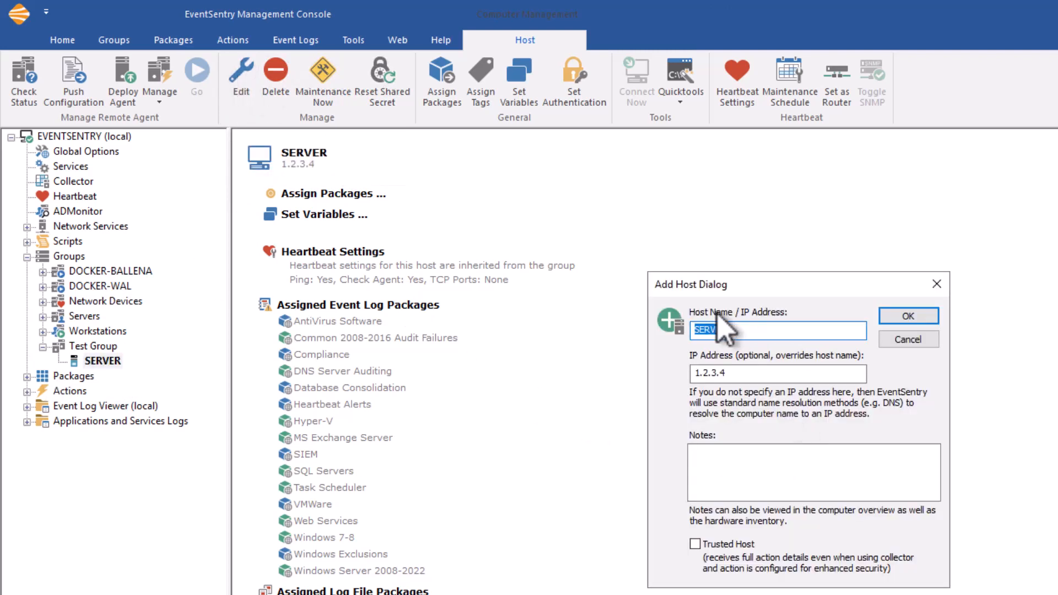
click(739, 466)
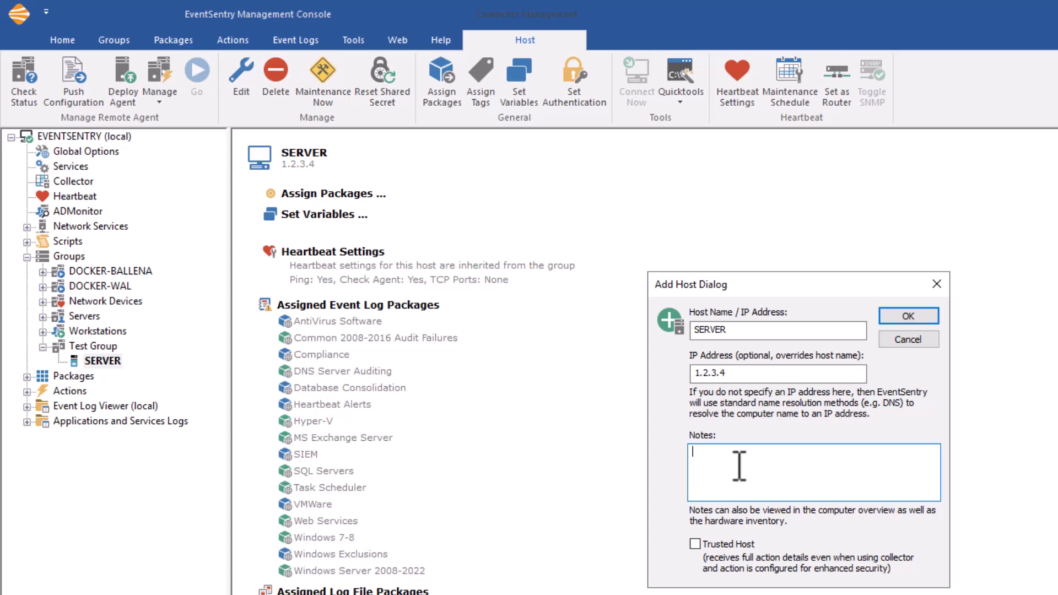
text(This is just a test server.)
key(BackSpace)
click(899, 319)
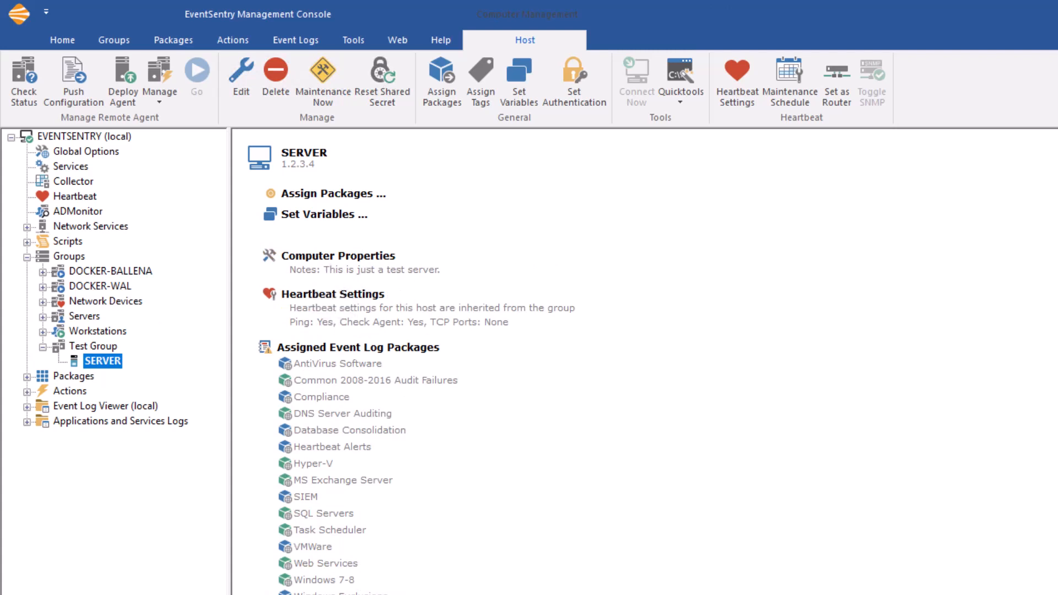
Review the file and Active Directory import types for Test Group, including the option to link the group to Active Directory
click(92, 349)
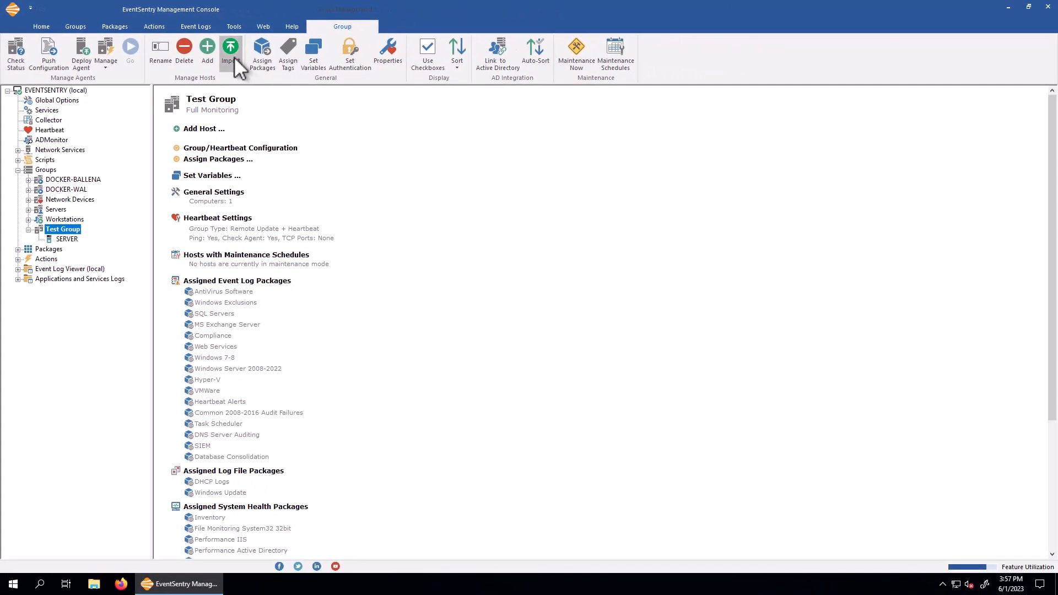
click(234, 57)
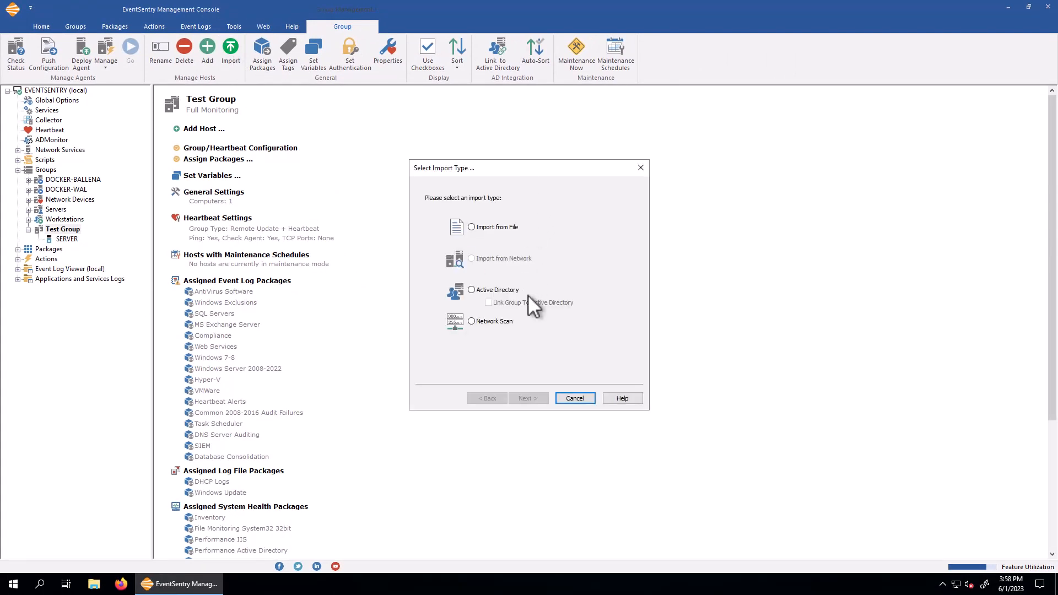
double_click(490, 226)
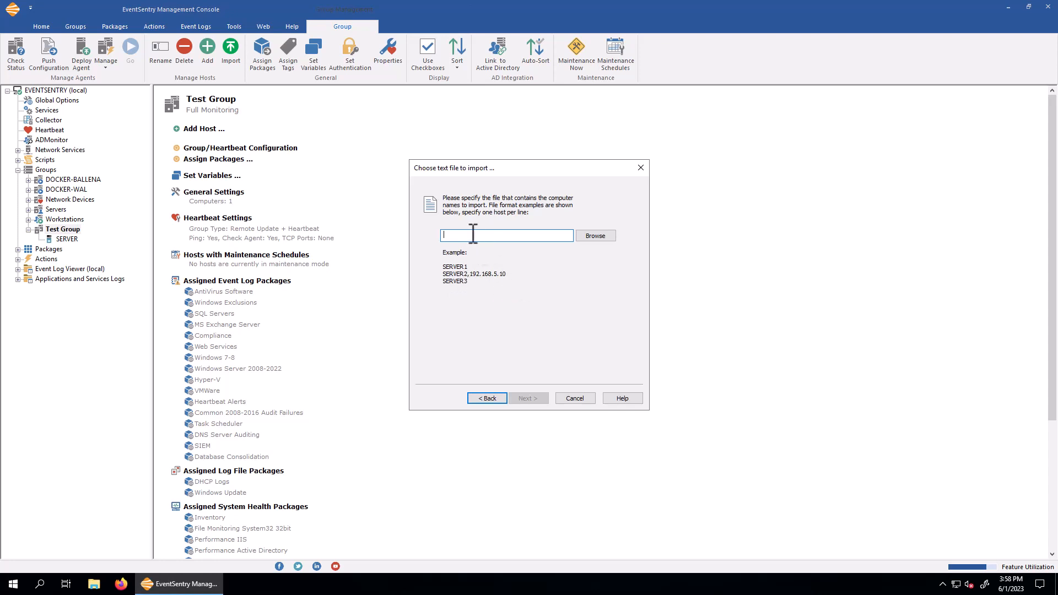
click(491, 399)
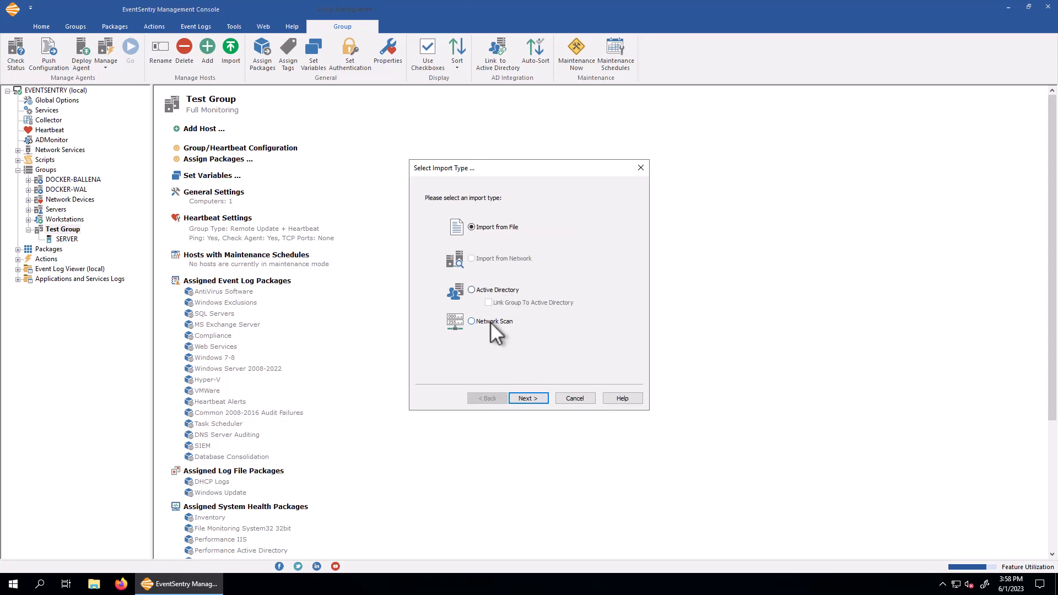
click(476, 290)
click(514, 302)
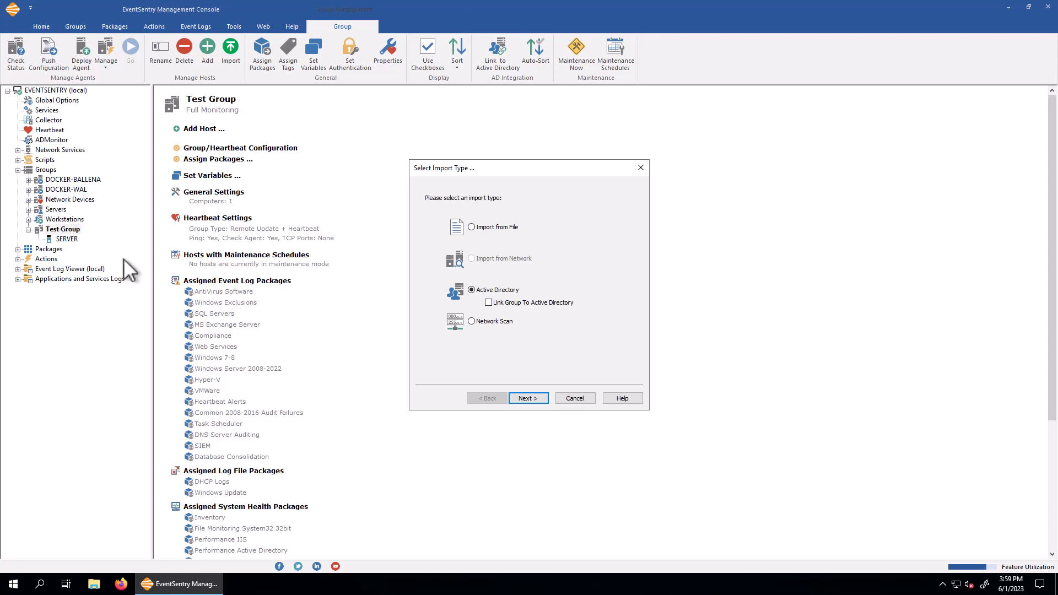
Try setting up a network scan import for Test Group on subnet 192.168.1.0/24 and inspect its MAC vendor filter
click(505, 321)
click(512, 397)
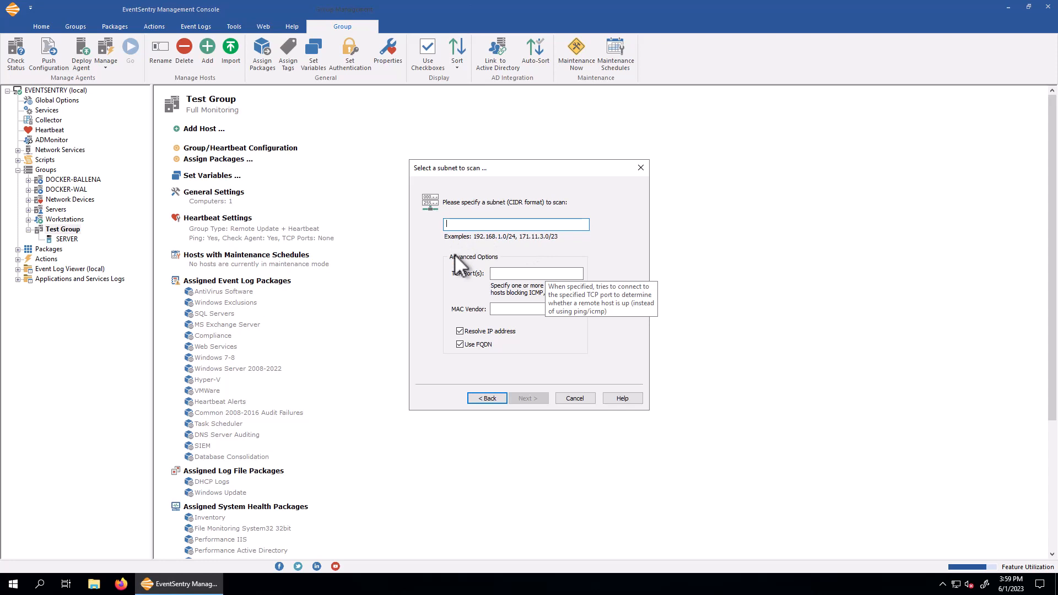
text(192.168.1.0)
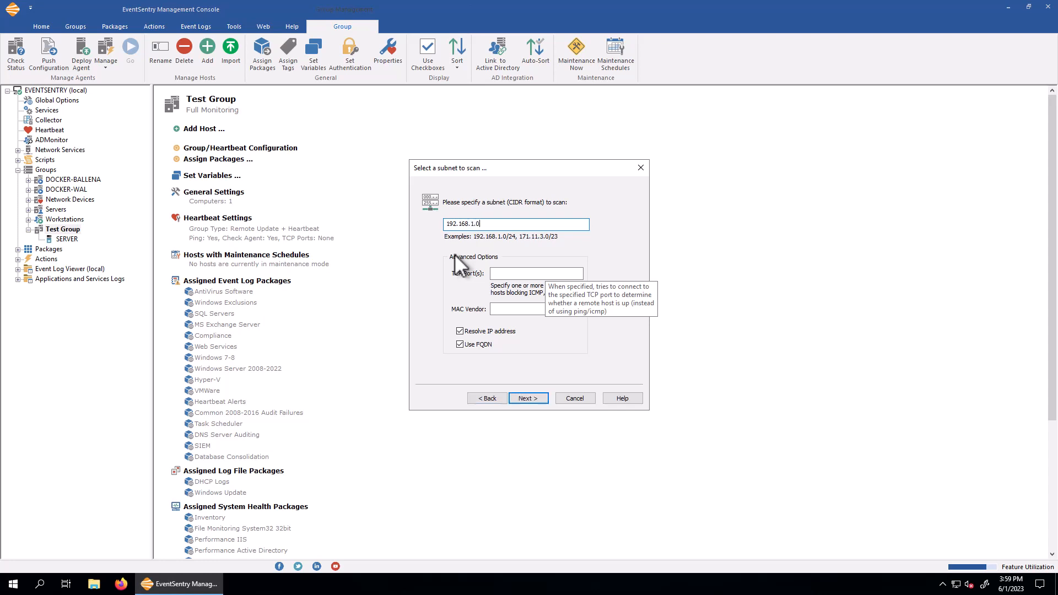
text(/24)
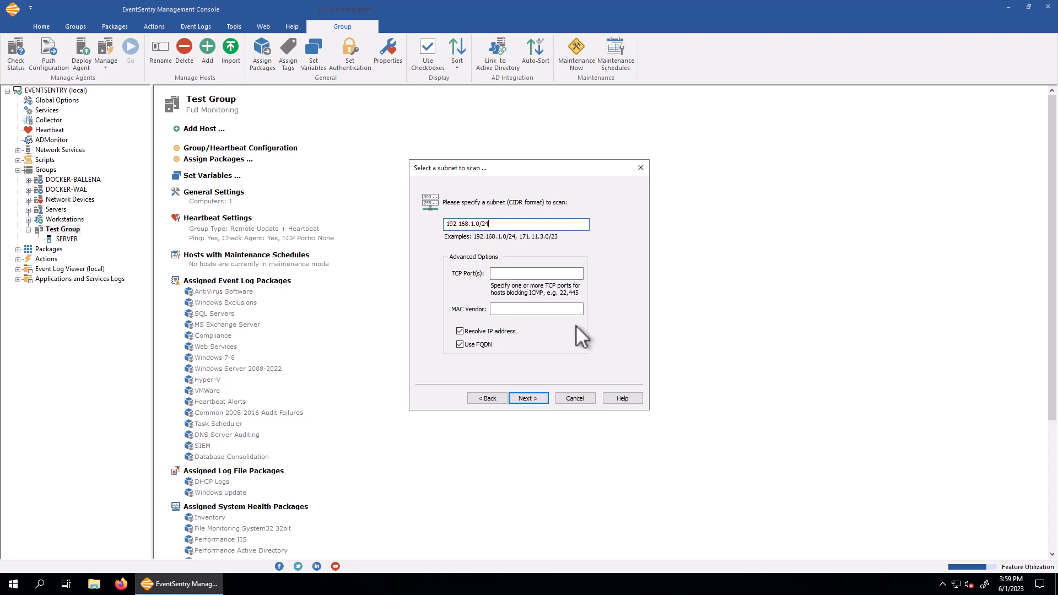
click(573, 309)
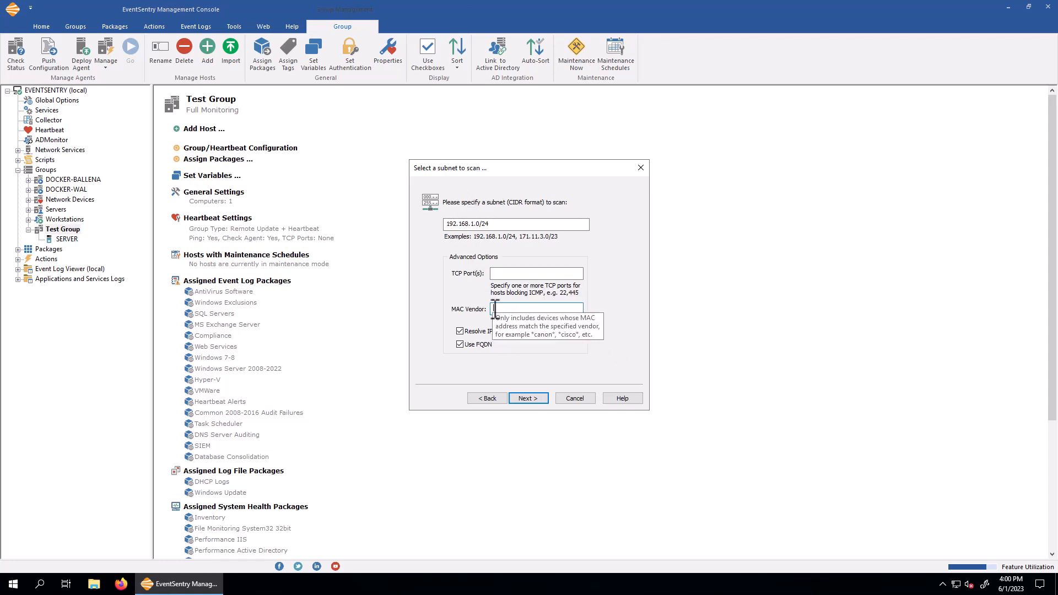
click(493, 397)
Try an unlinked Active Directory import from the Domain Controllers container into Test Group, and cancel the import wizard
click(494, 288)
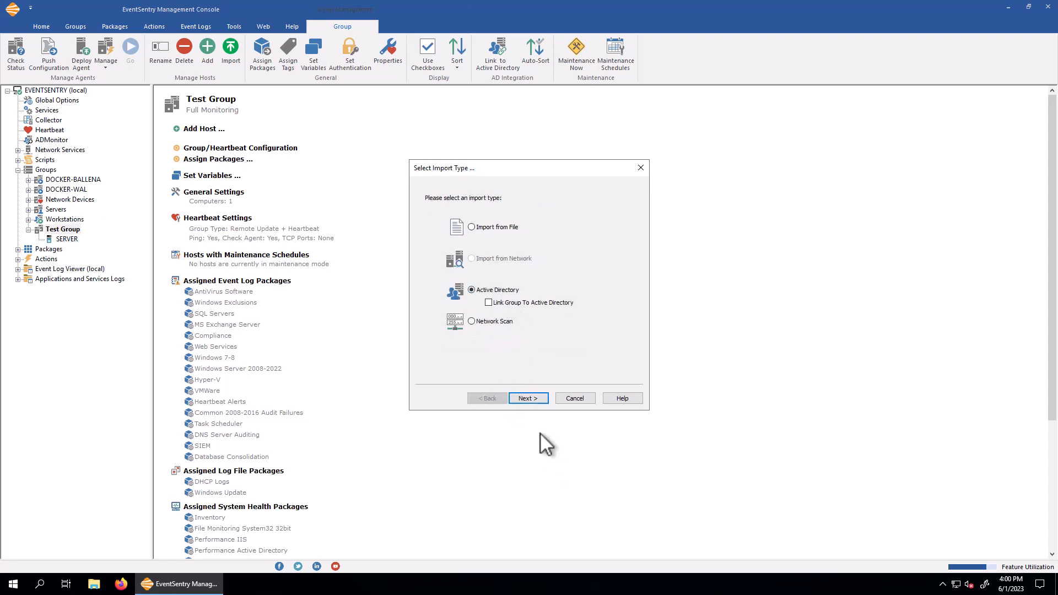
click(524, 399)
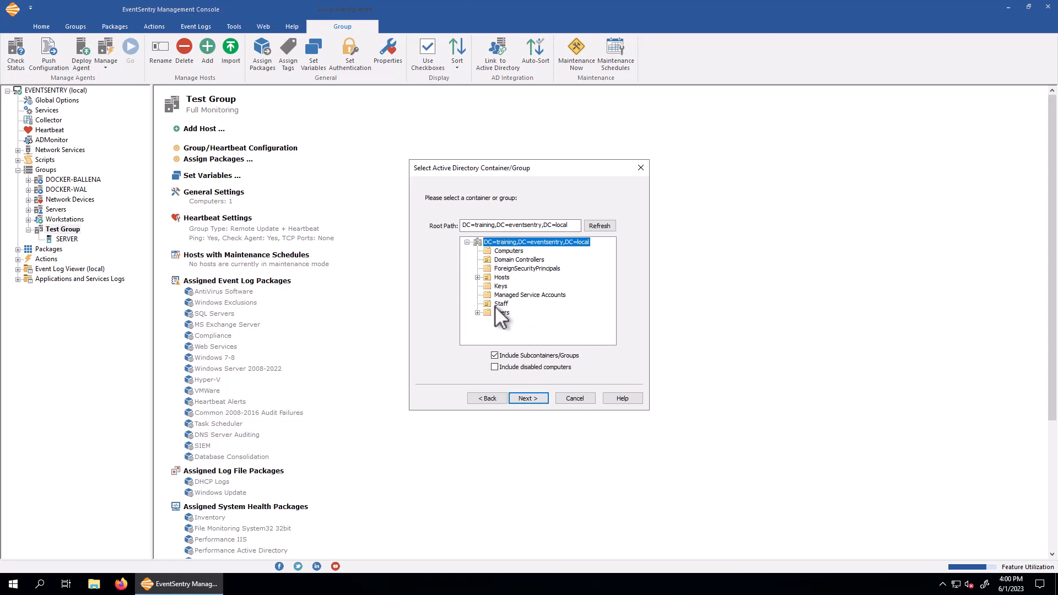
click(502, 259)
click(524, 397)
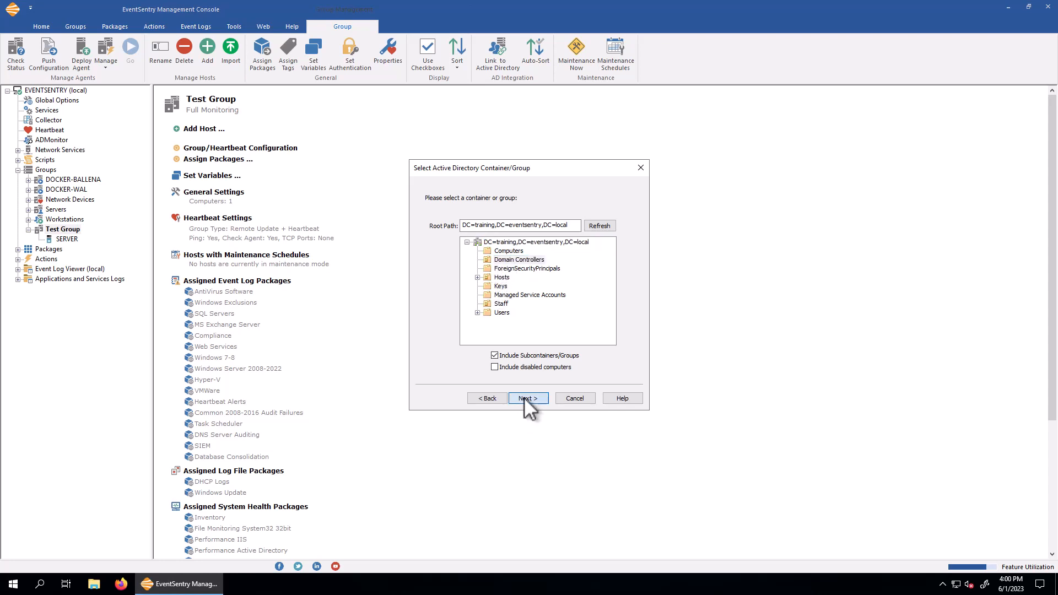
click(504, 208)
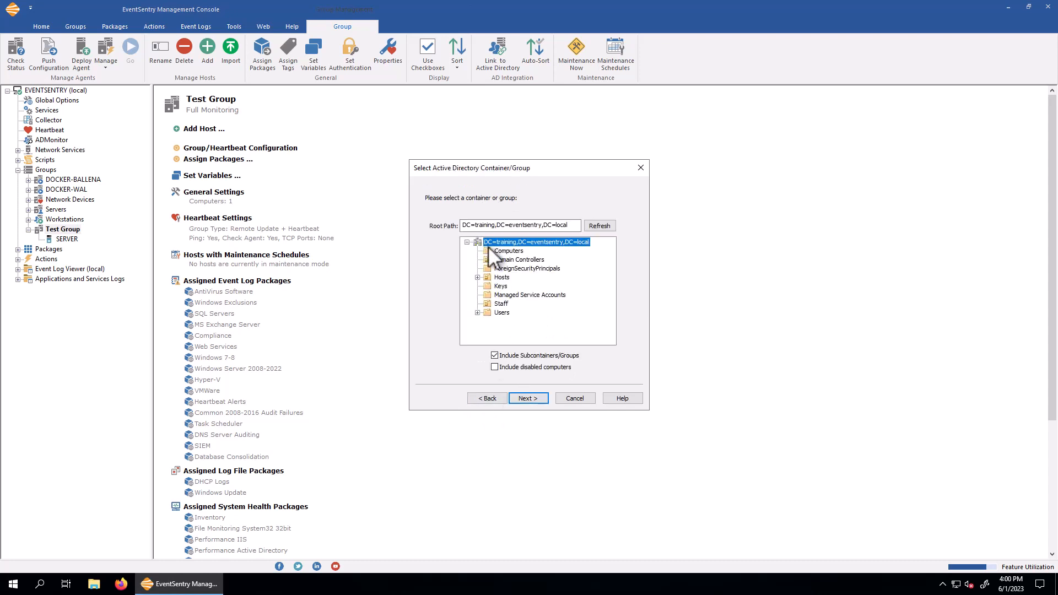
click(574, 399)
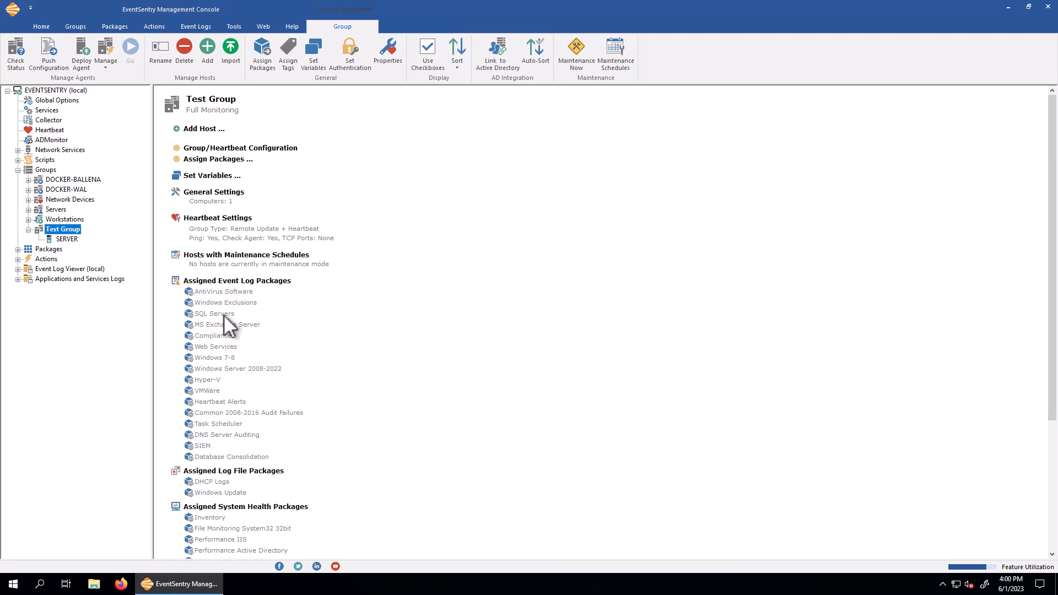
Delete Test Group, removing its computers from the configuration only without uninstalling agents
right_click(59, 230)
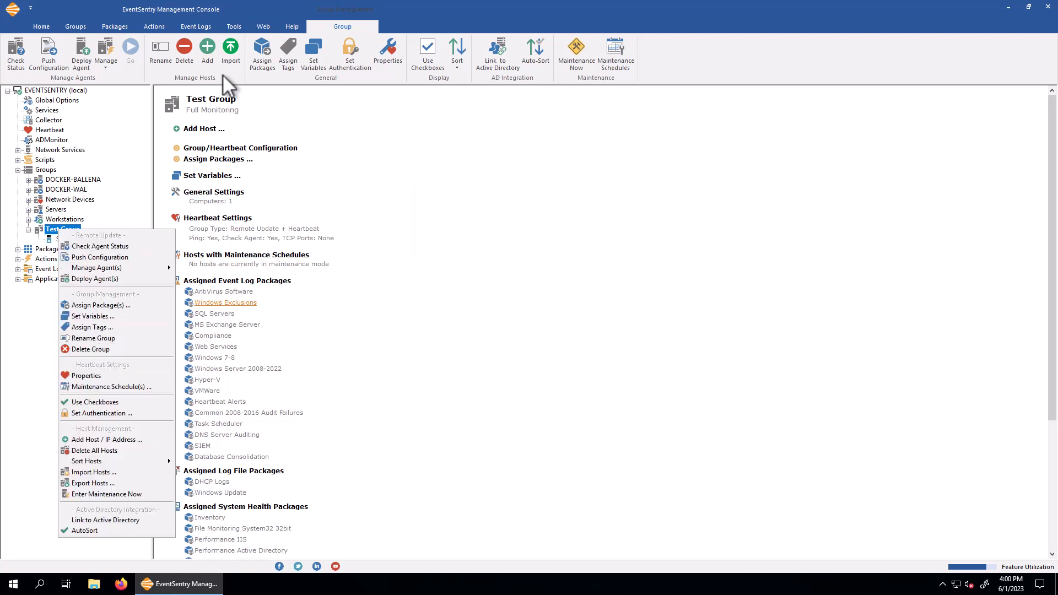
click(186, 48)
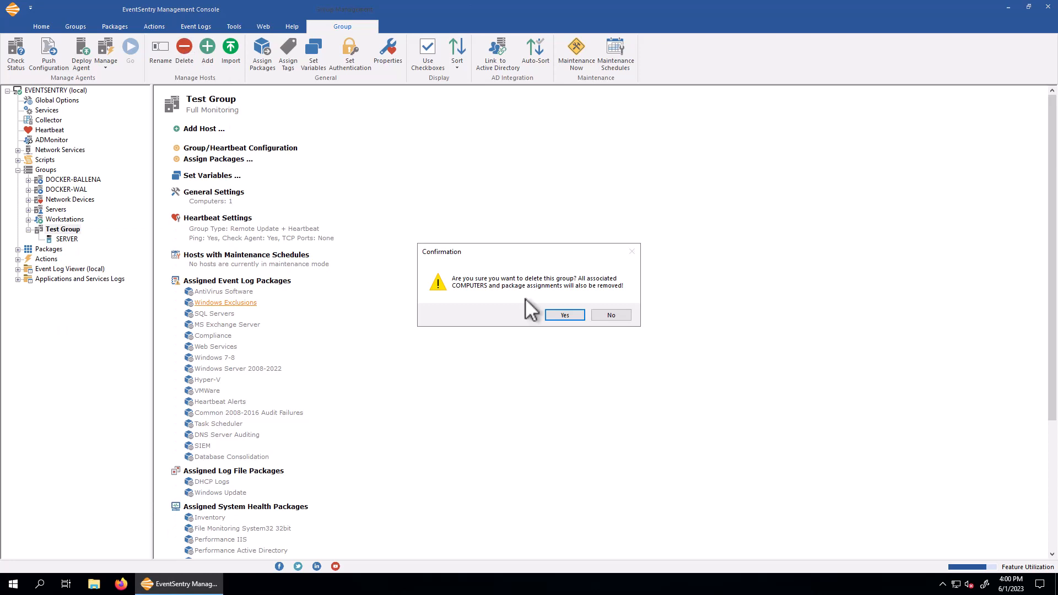
click(567, 315)
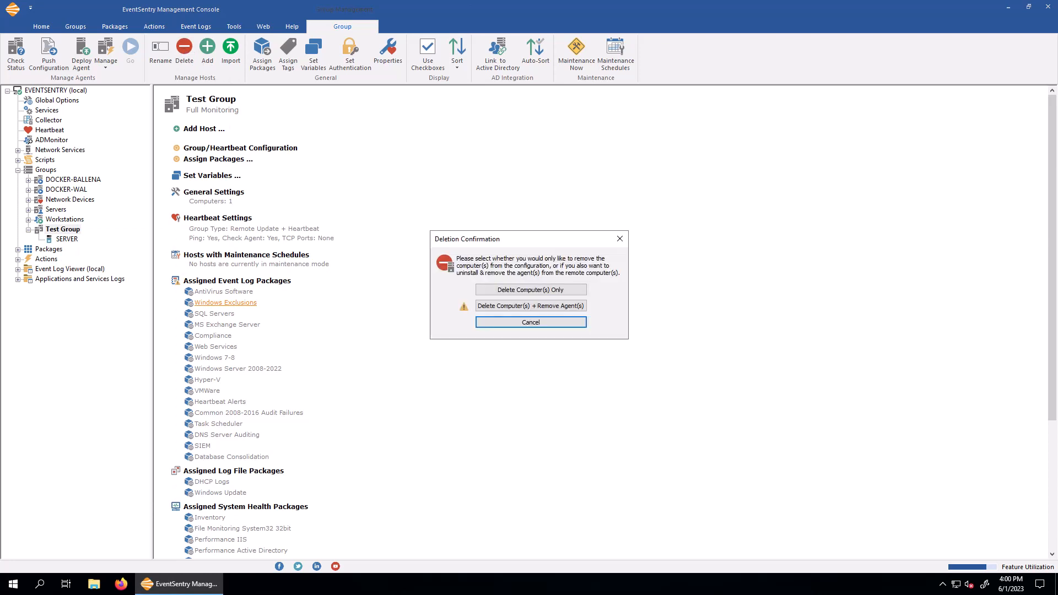
click(552, 289)
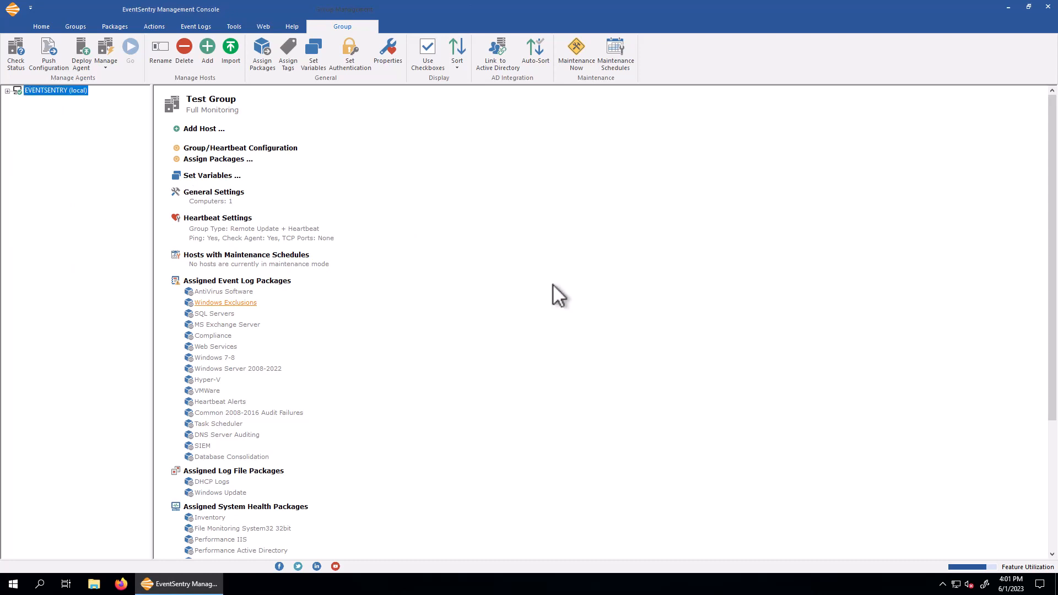
Add a group named Domain Controllers with both Windows agent monitoring and network device monitoring enabled
click(53, 170)
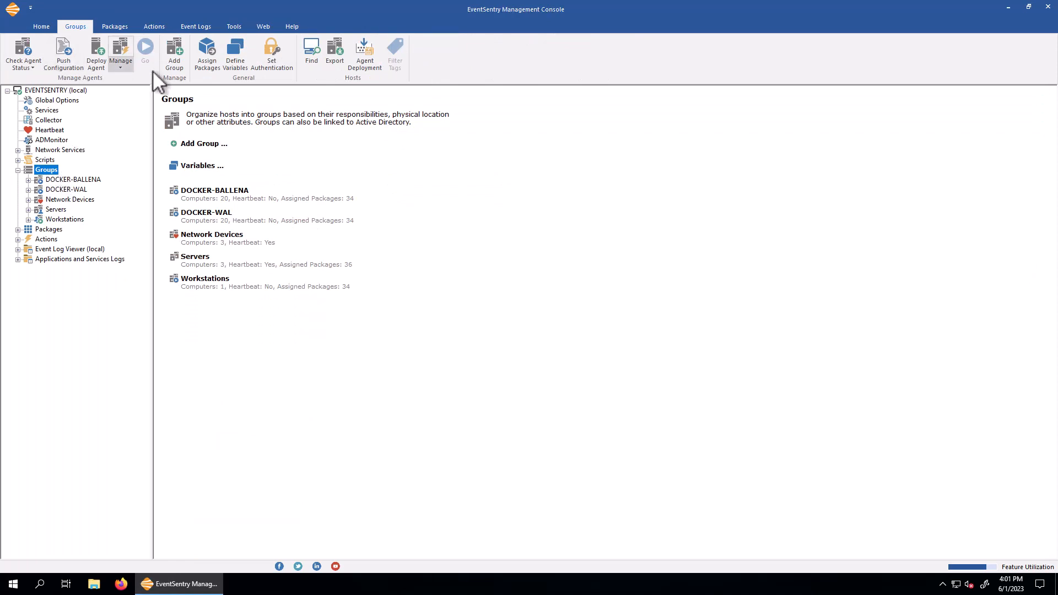
click(175, 61)
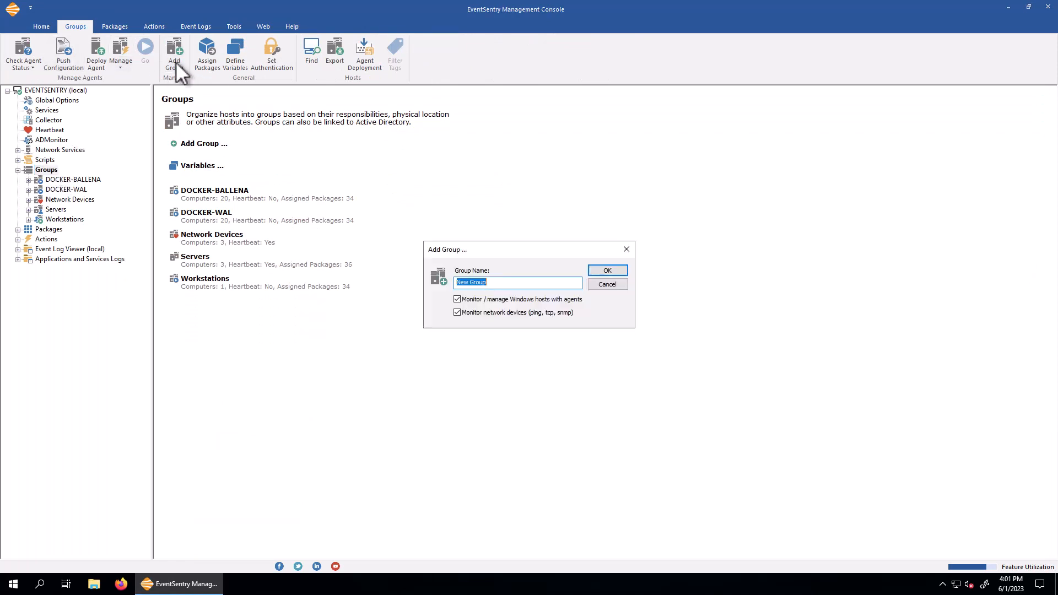
text(Domain Controllers)
key(Return)
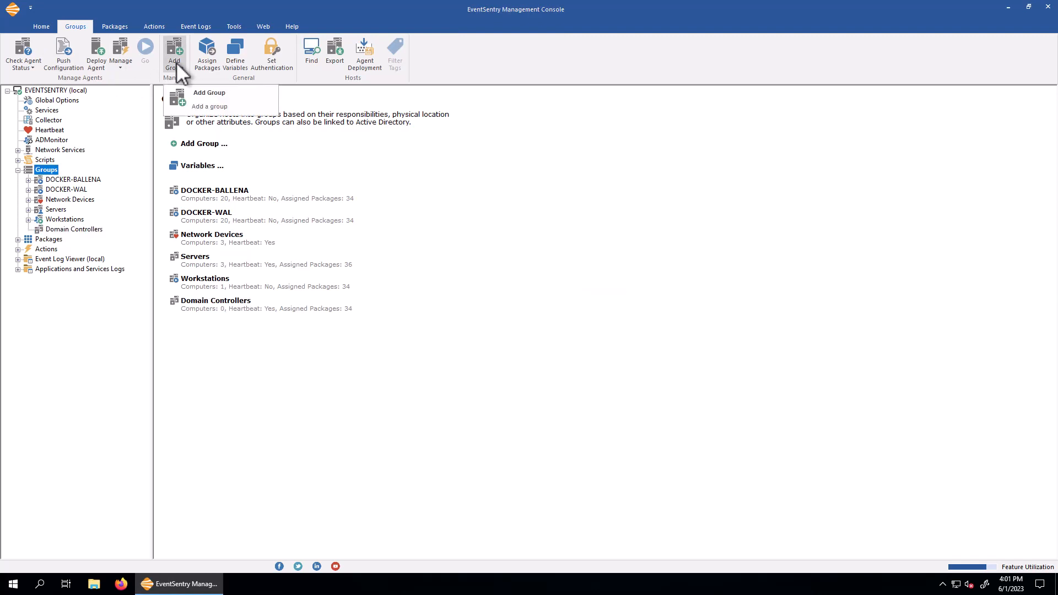
Link the Domain Controllers group to the Active Directory container Domain Controllers through a host import, including subcontainers and groups
click(81, 231)
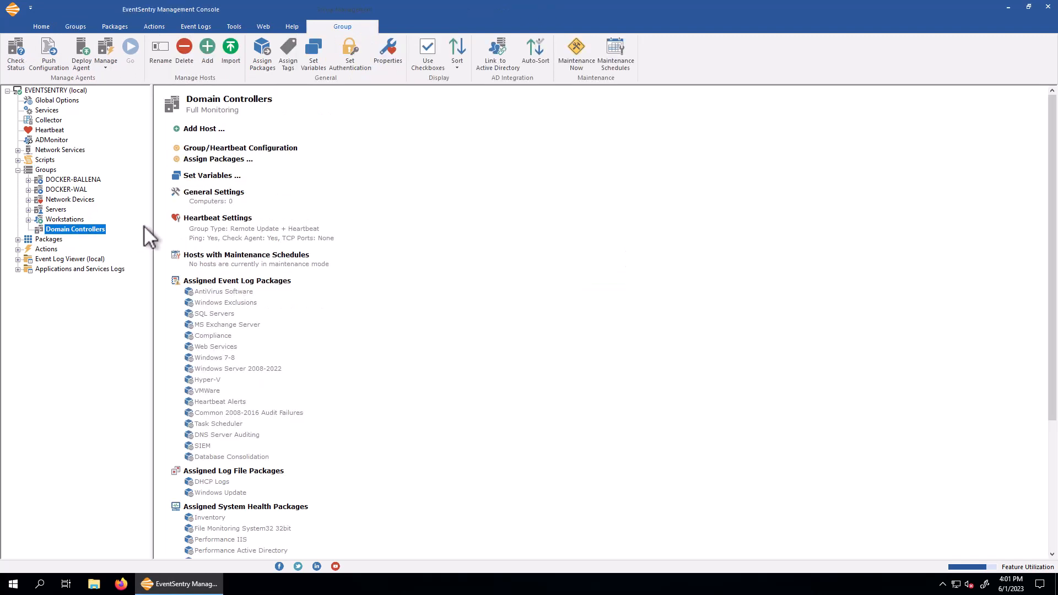
click(230, 52)
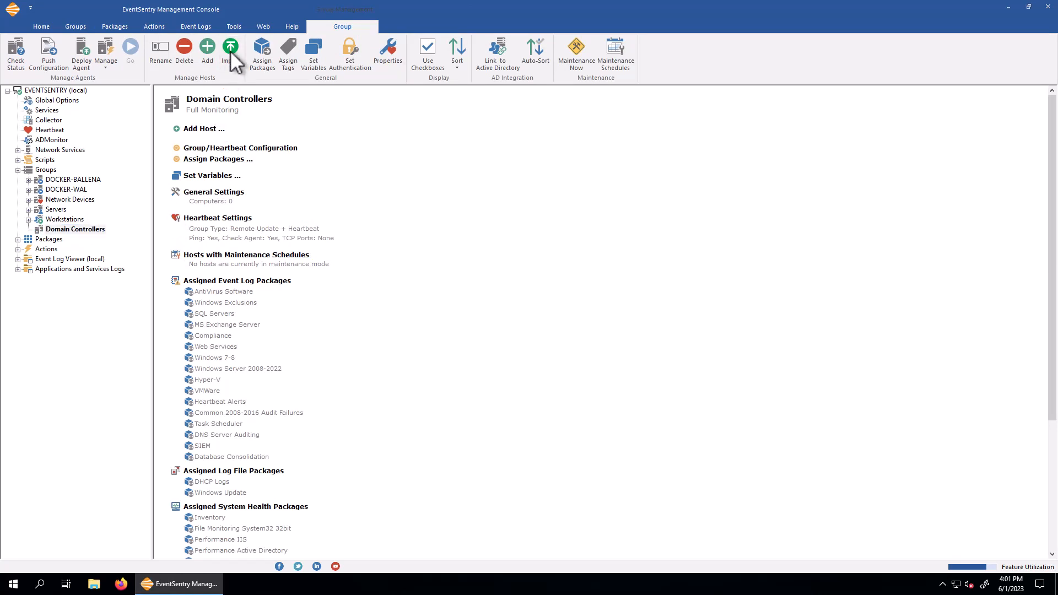
click(492, 293)
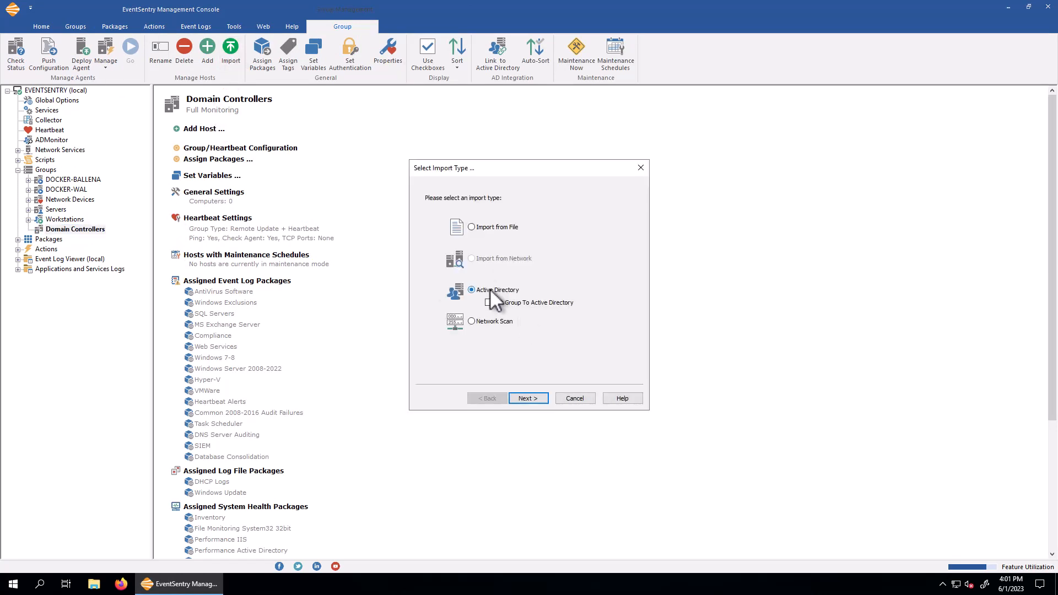
click(507, 301)
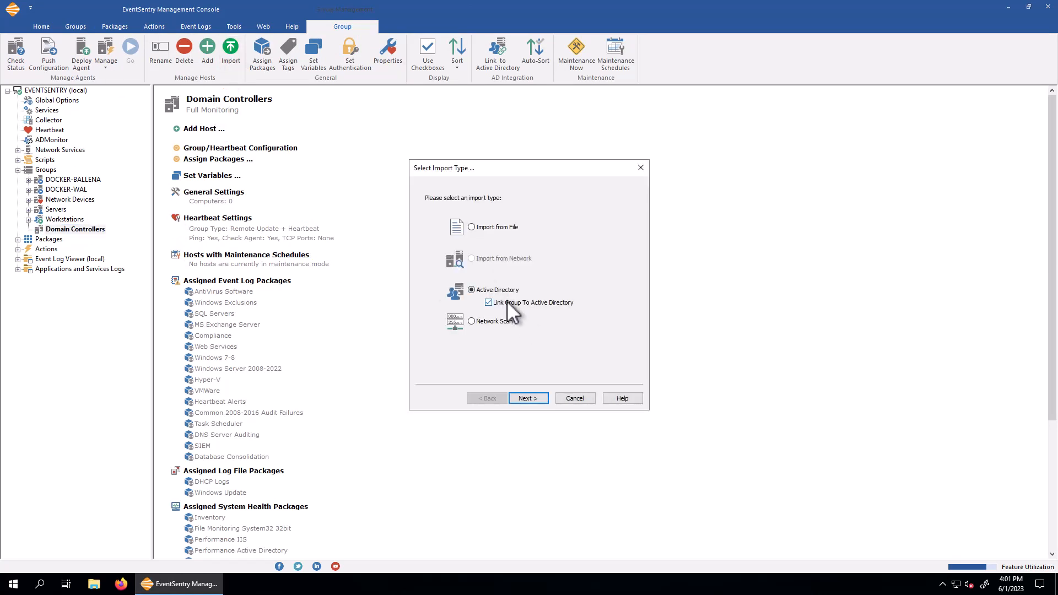
click(524, 399)
click(519, 259)
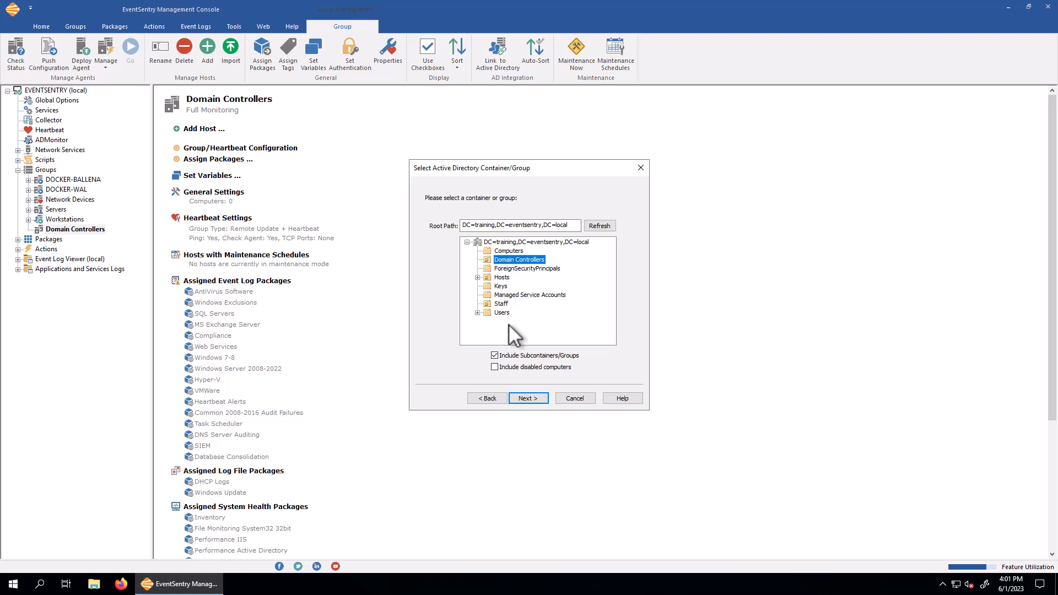
click(527, 398)
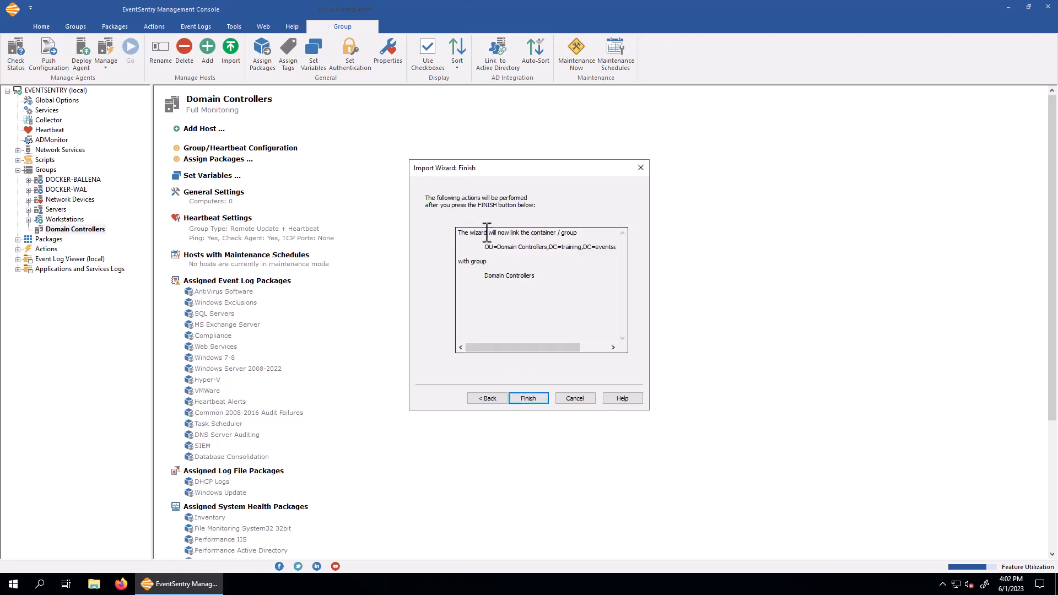
click(536, 395)
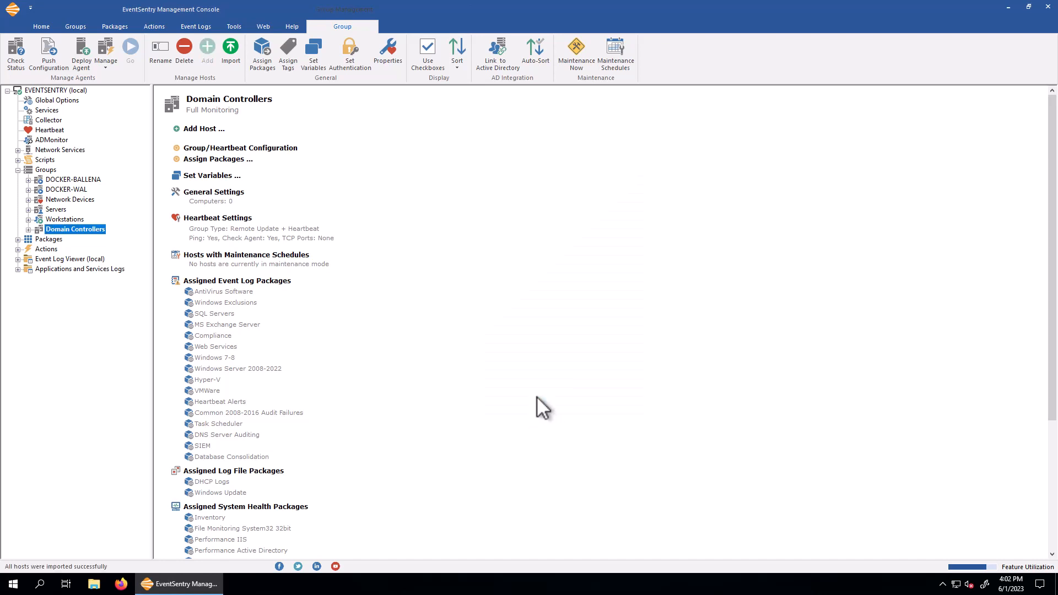
Inspect the imported host in the Domain Controllers group and run an agent status check on it
click(29, 230)
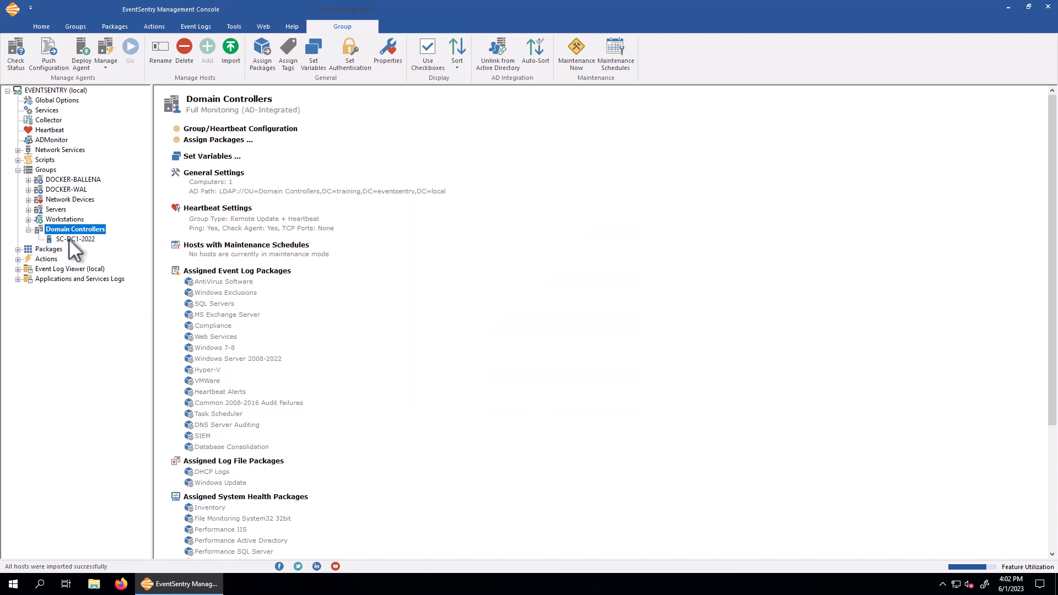
click(28, 230)
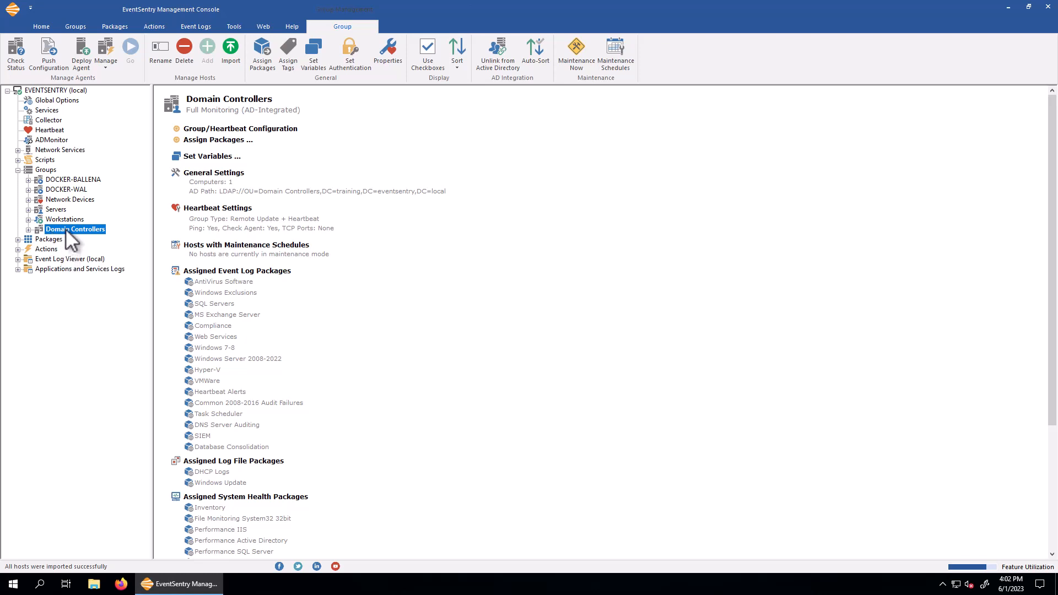
click(28, 230)
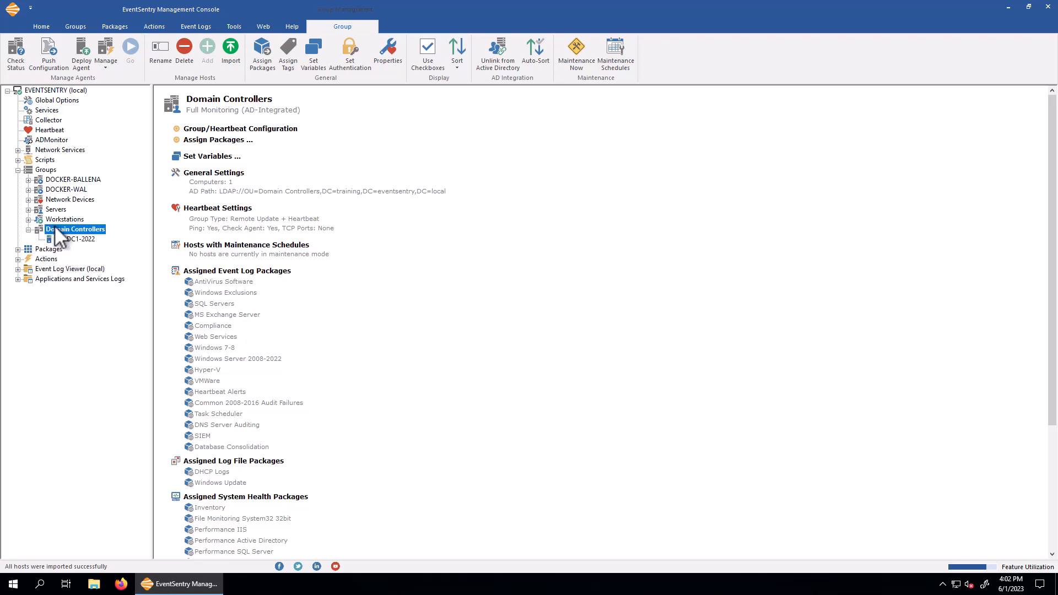
click(21, 57)
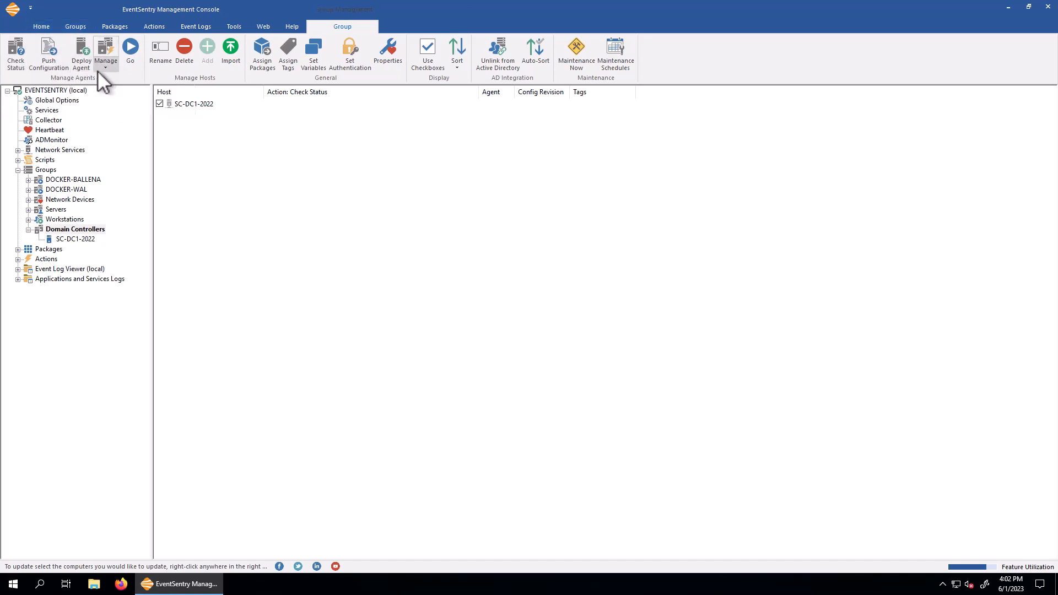
click(135, 50)
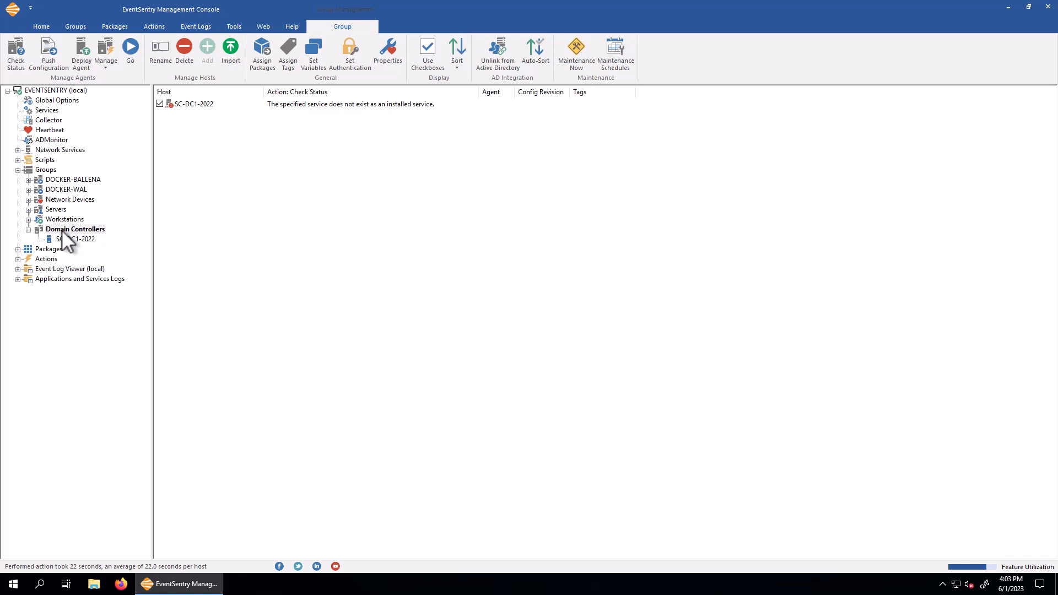
Open the group and heartbeat configuration of the DOCKER-BALLENA group to examine its group type
click(69, 179)
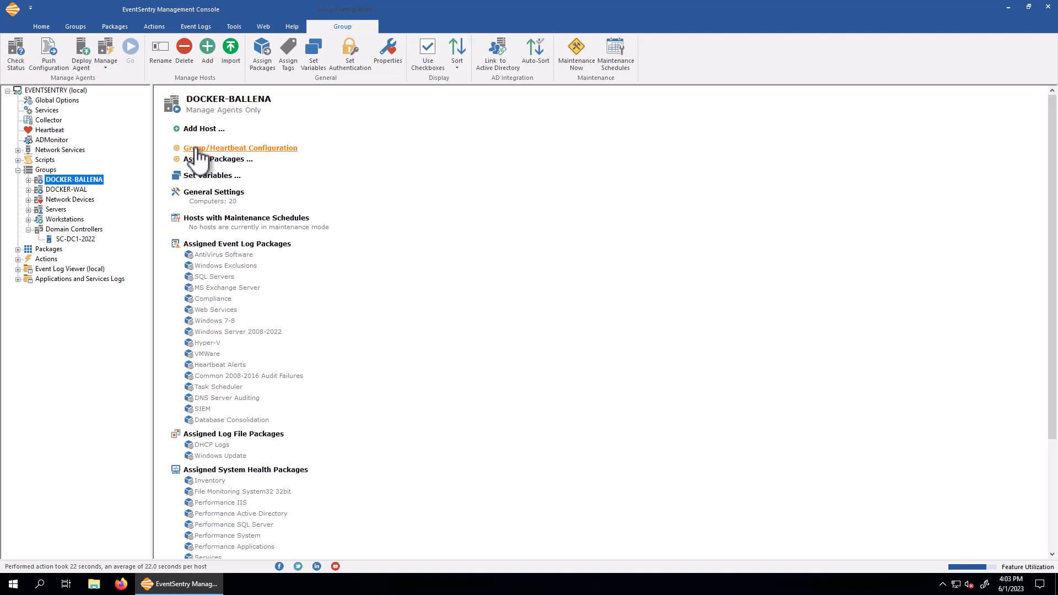
click(237, 148)
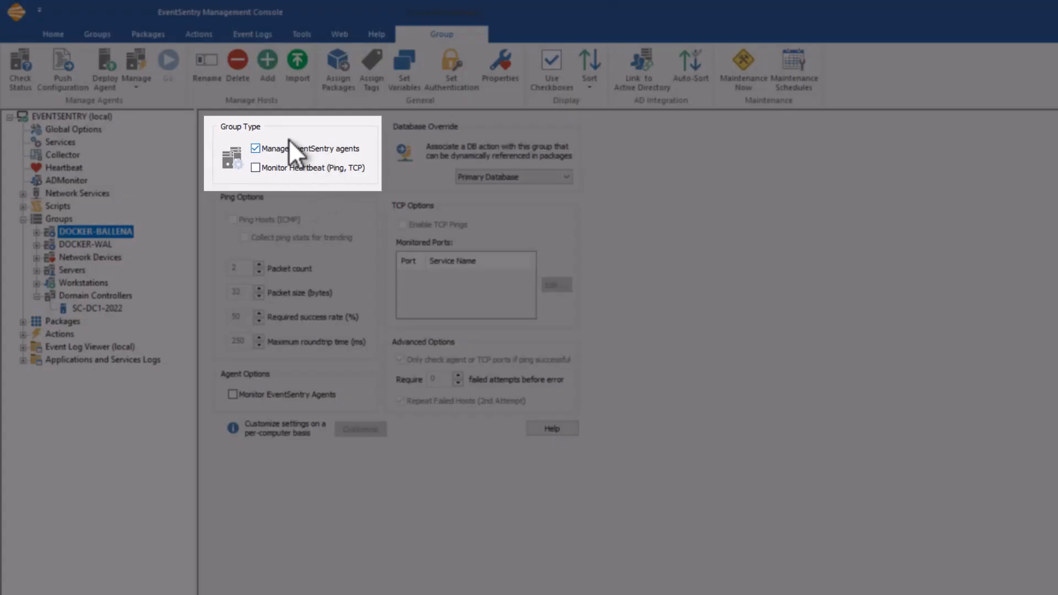